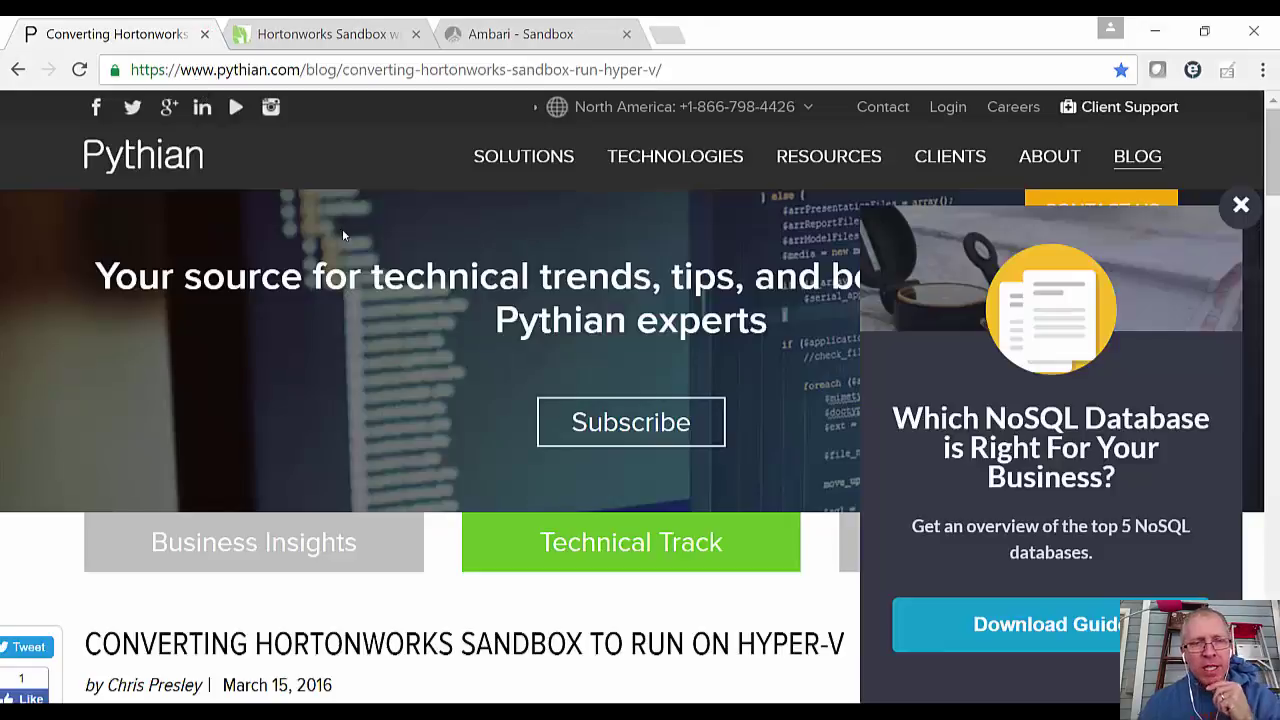
# Step: Read the Pythian article on converting Hortonworks Sandbox to run on Hyper-V, and close its page
pyautogui.scroll(-3, 479, 406)
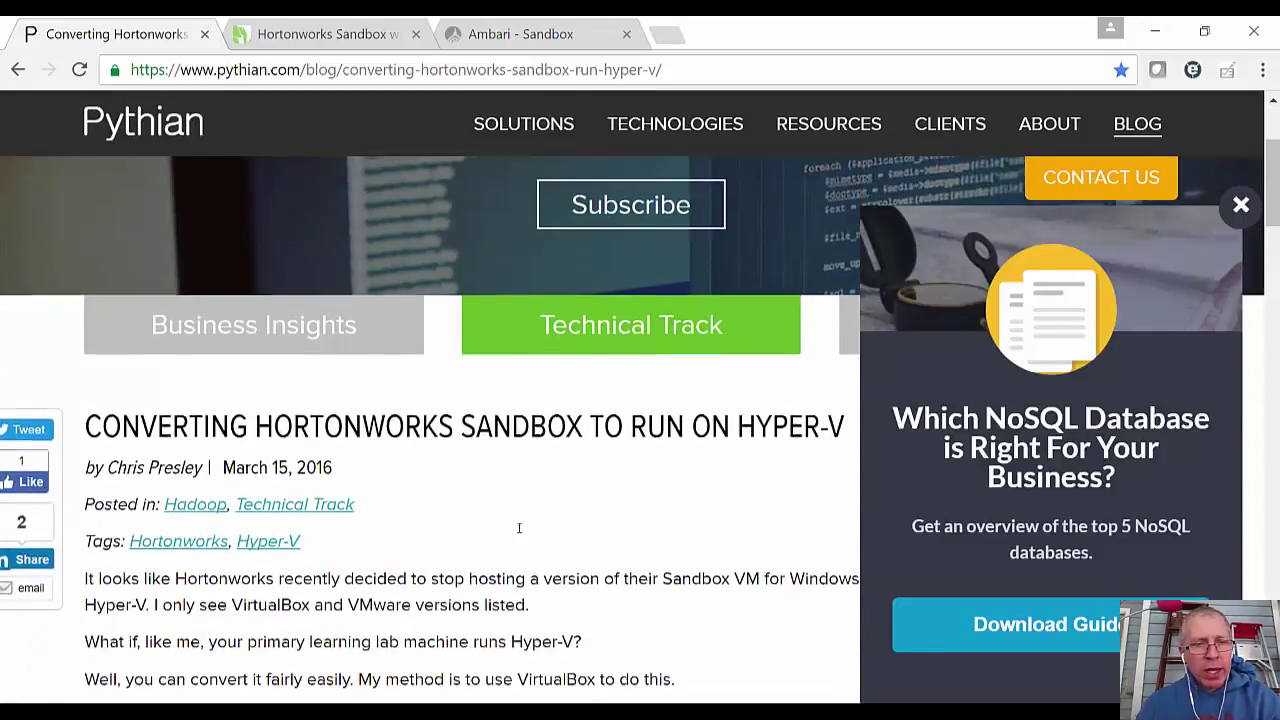
pyautogui.scroll(-5, 520, 533)
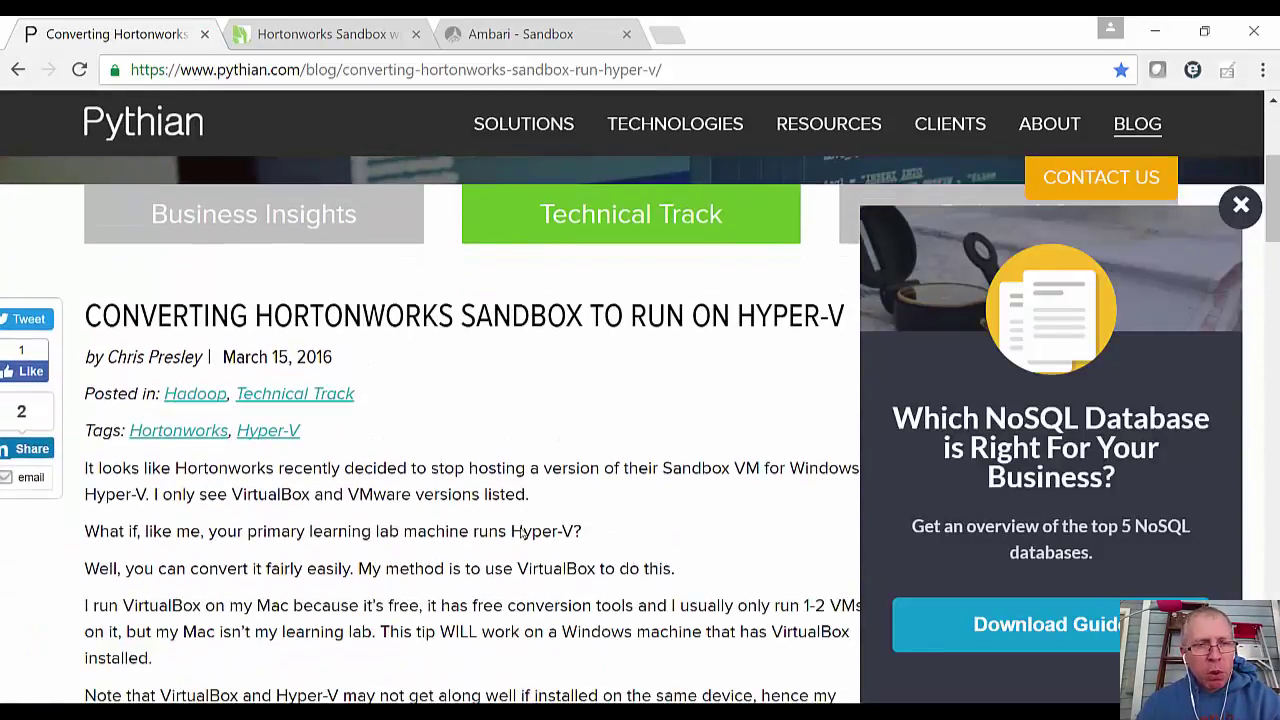
pyautogui.scroll(-1, 520, 533)
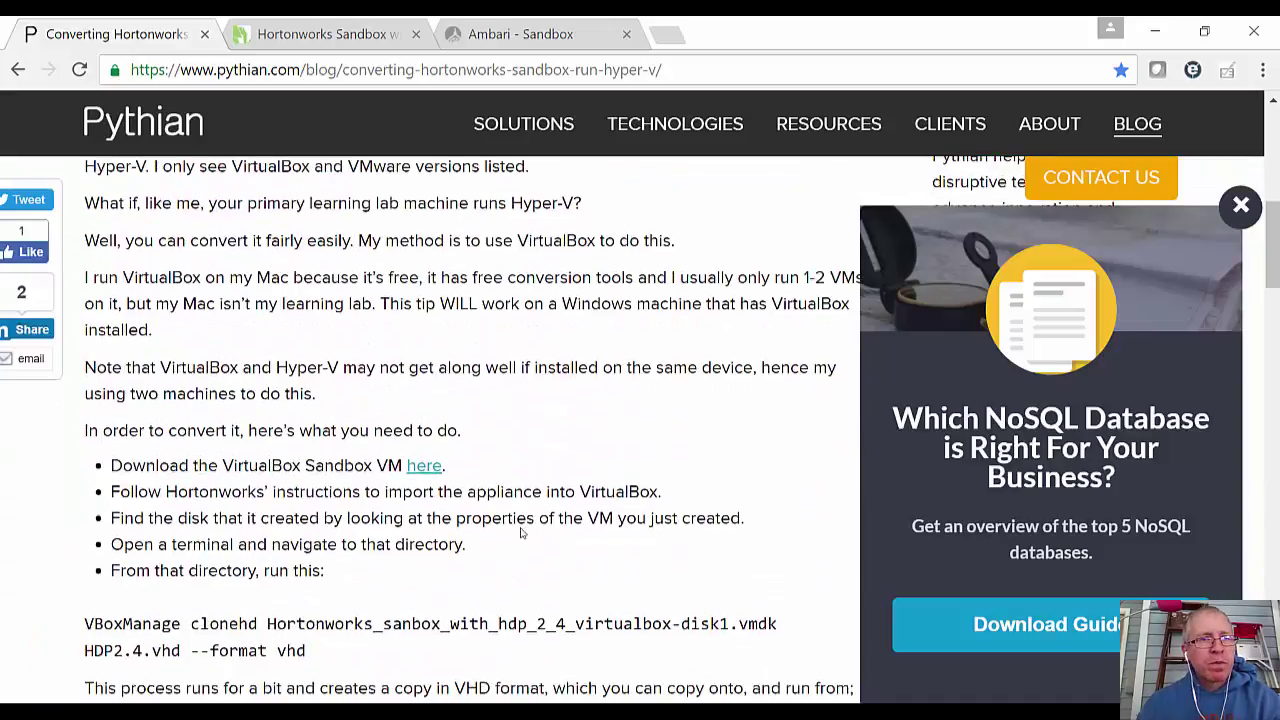
pyautogui.click(204, 35)
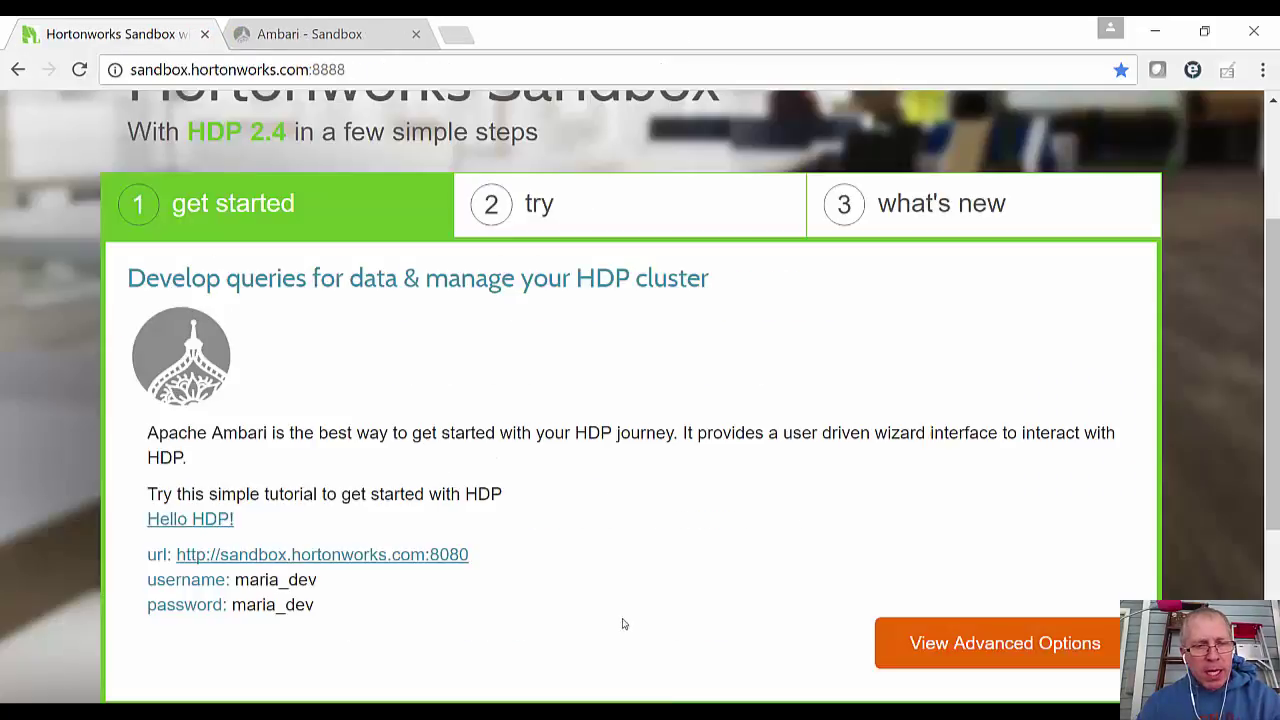
# Step: Switch to Hyper-V Manager and examine the hadoopDemo virtual machine's hard drive and memory settings, leaving them unchanged
pyautogui.click(604, 690)
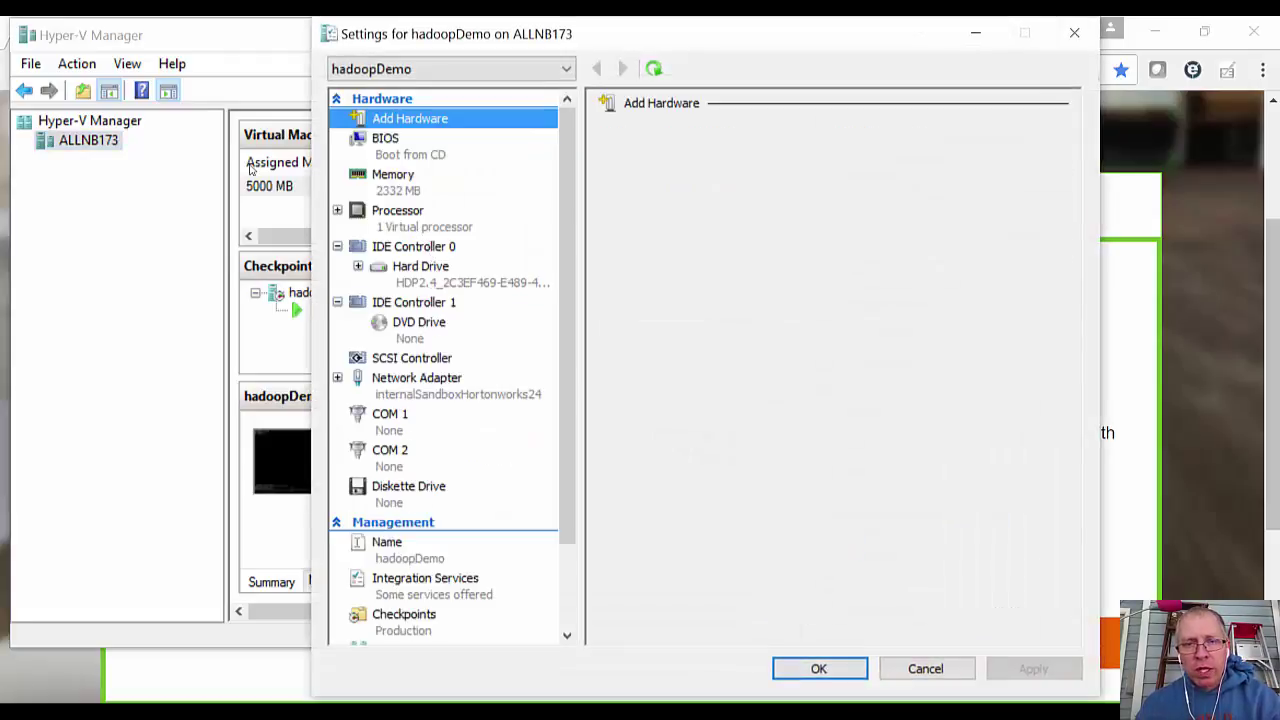
pyautogui.click(436, 271)
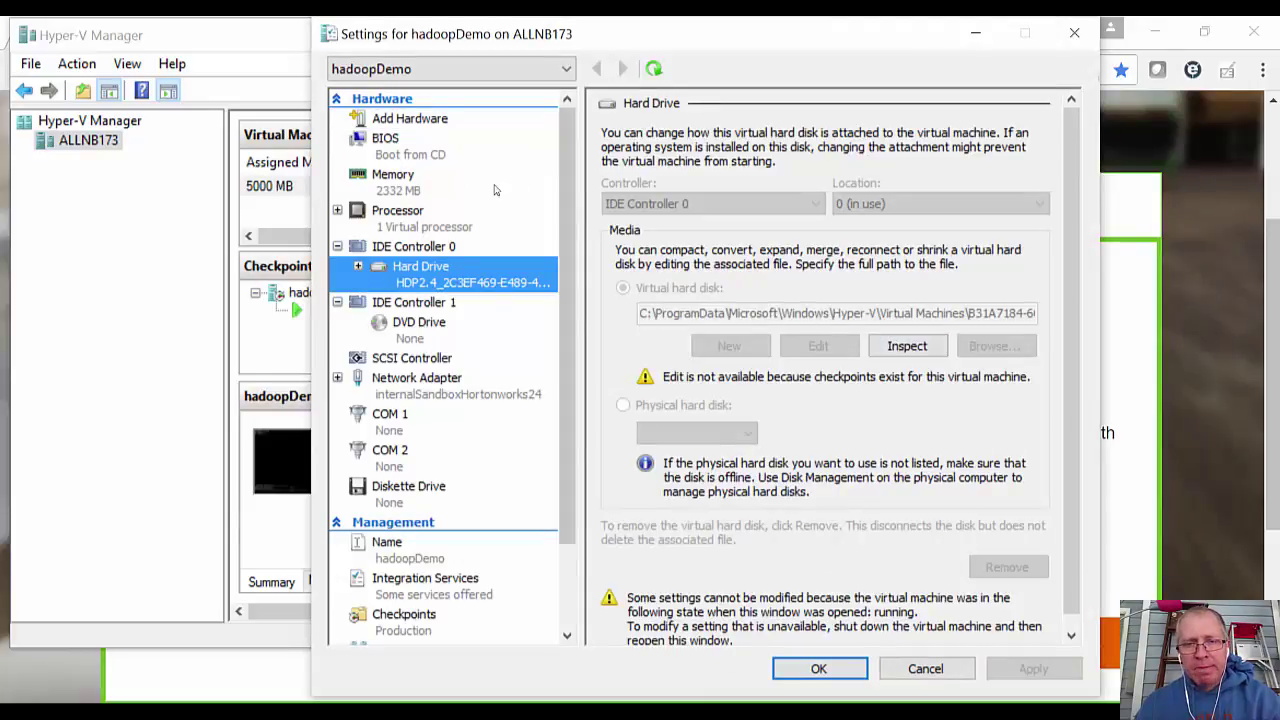
pyautogui.click(440, 190)
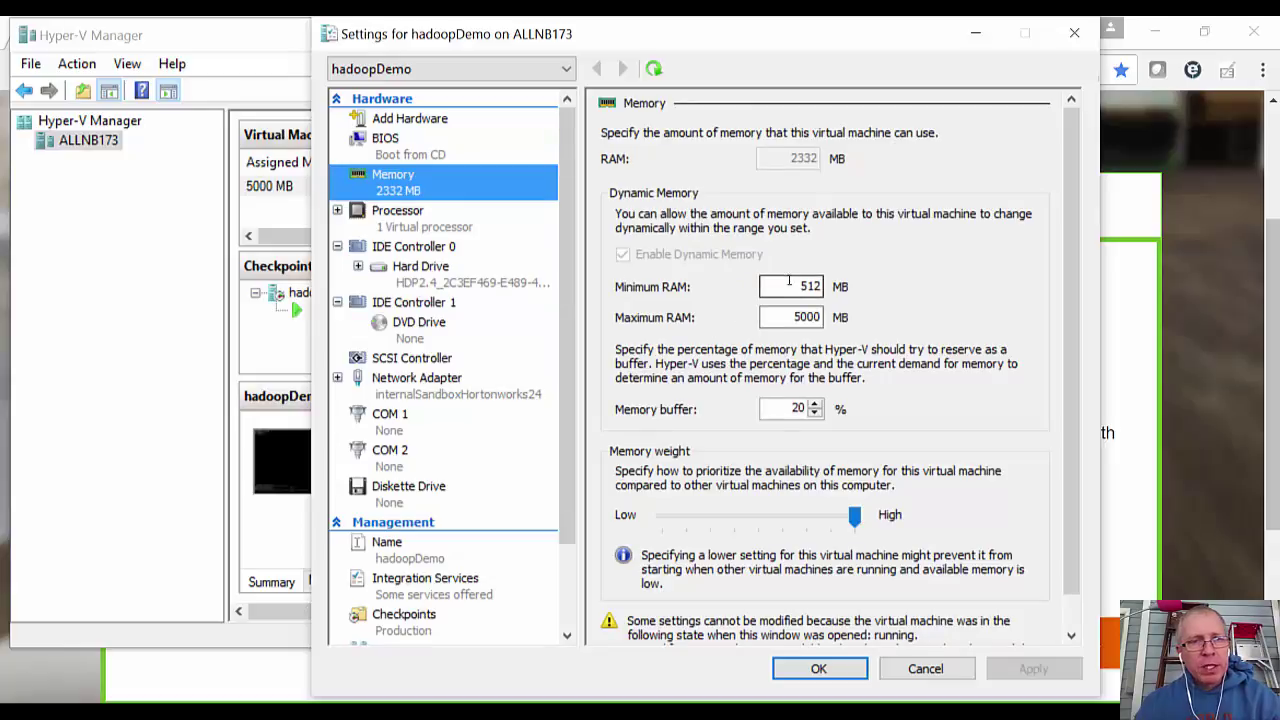
pyautogui.click(1073, 33)
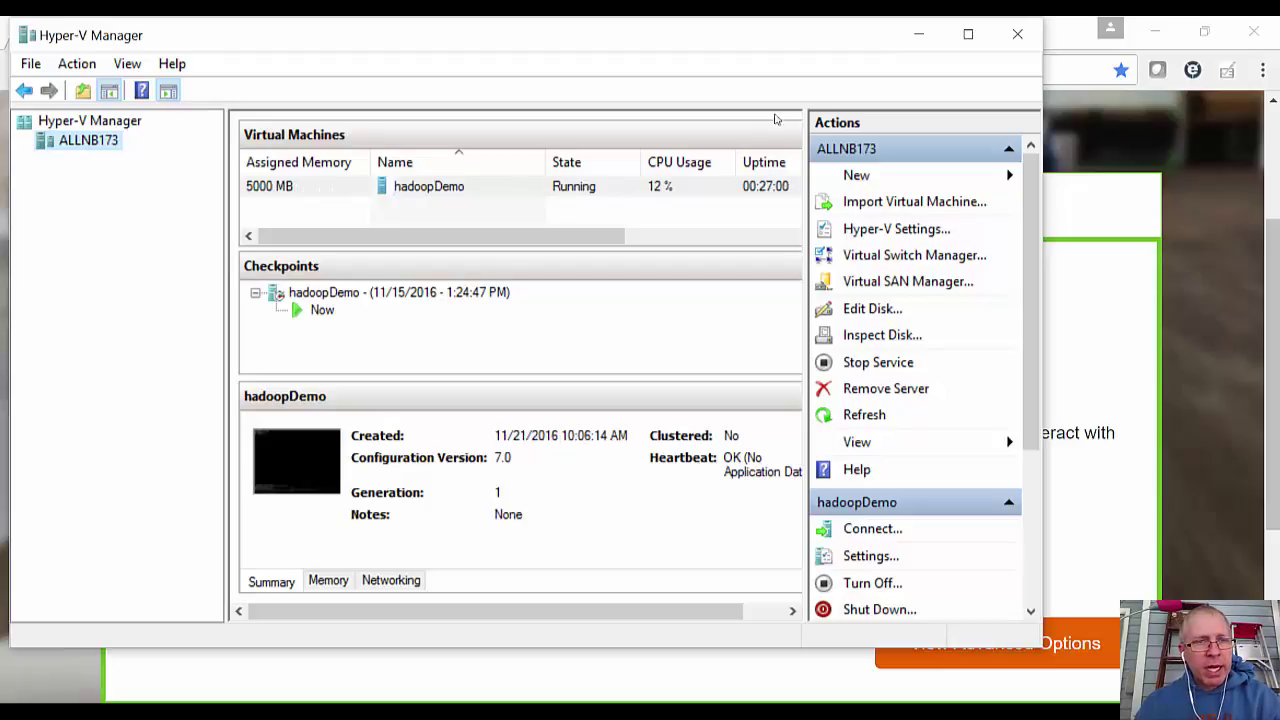
pyautogui.click(913, 44)
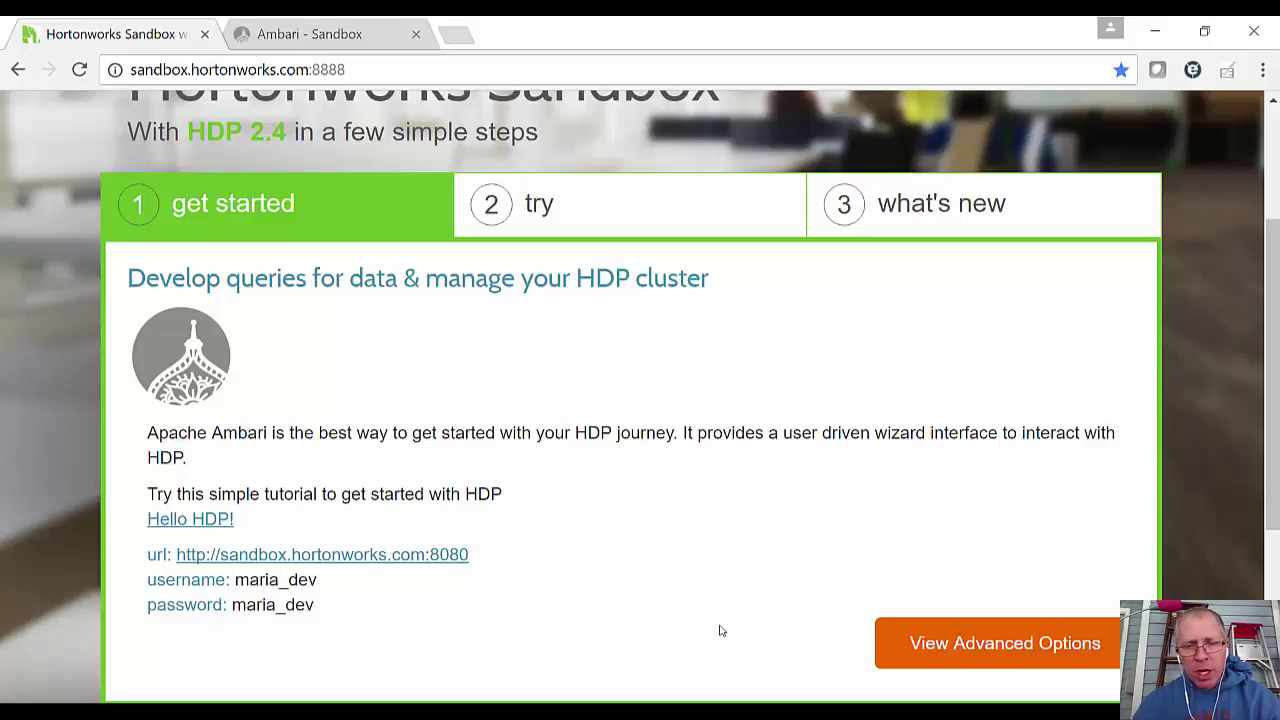
# Step: Open the hosts file from System32\drivers\etc in Notepad++, inspect the sandbox.hortonworks.com entry, and close the editor and folder
pyautogui.click(312, 718)
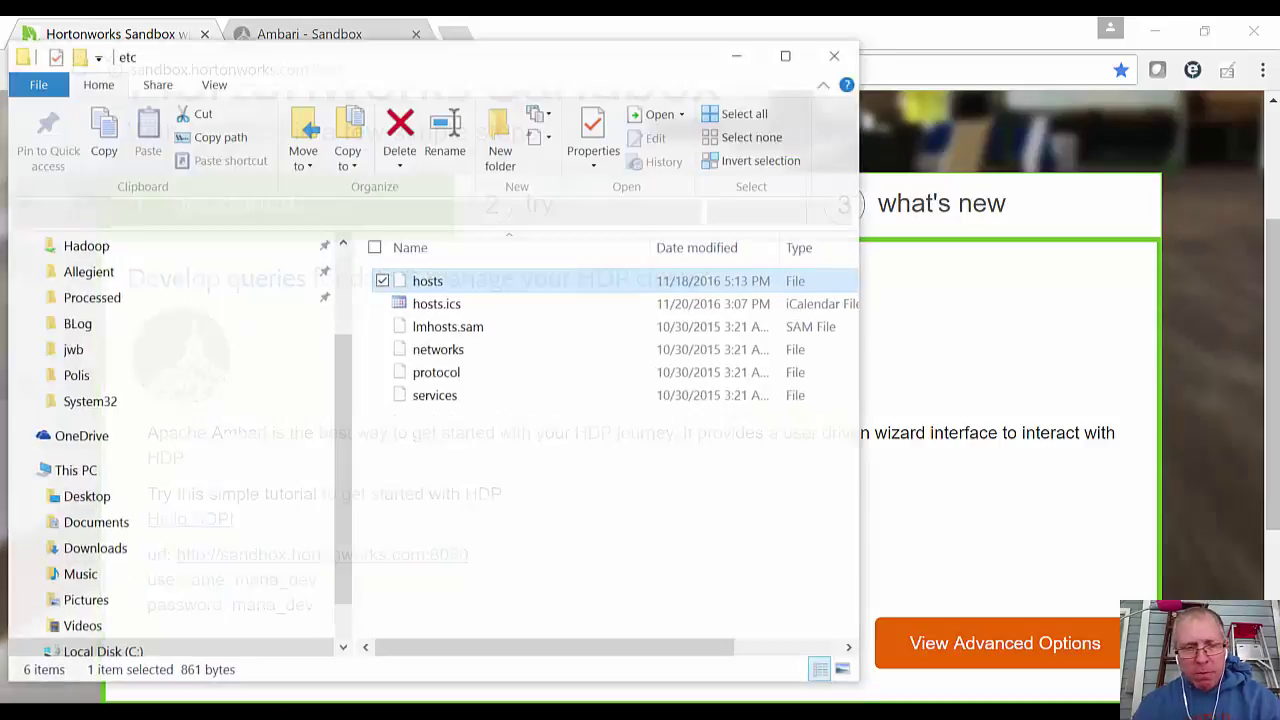
pyautogui.rightClick(487, 268)
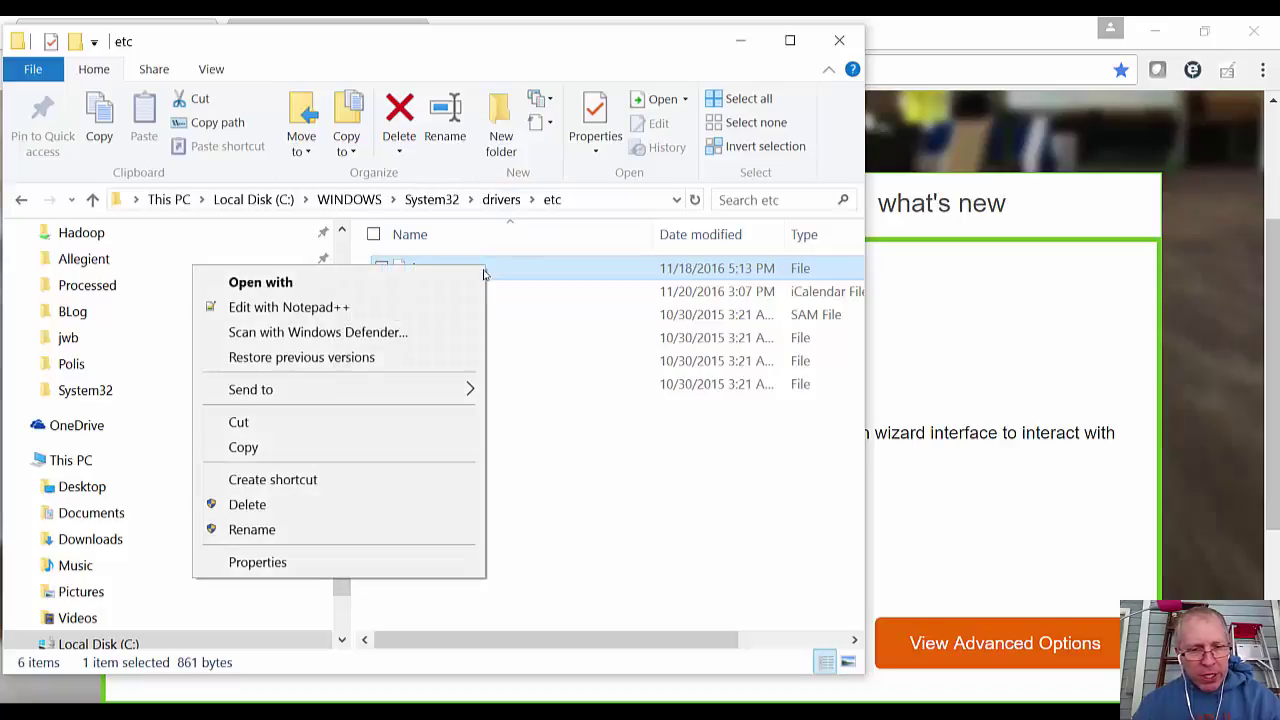
pyautogui.click(463, 306)
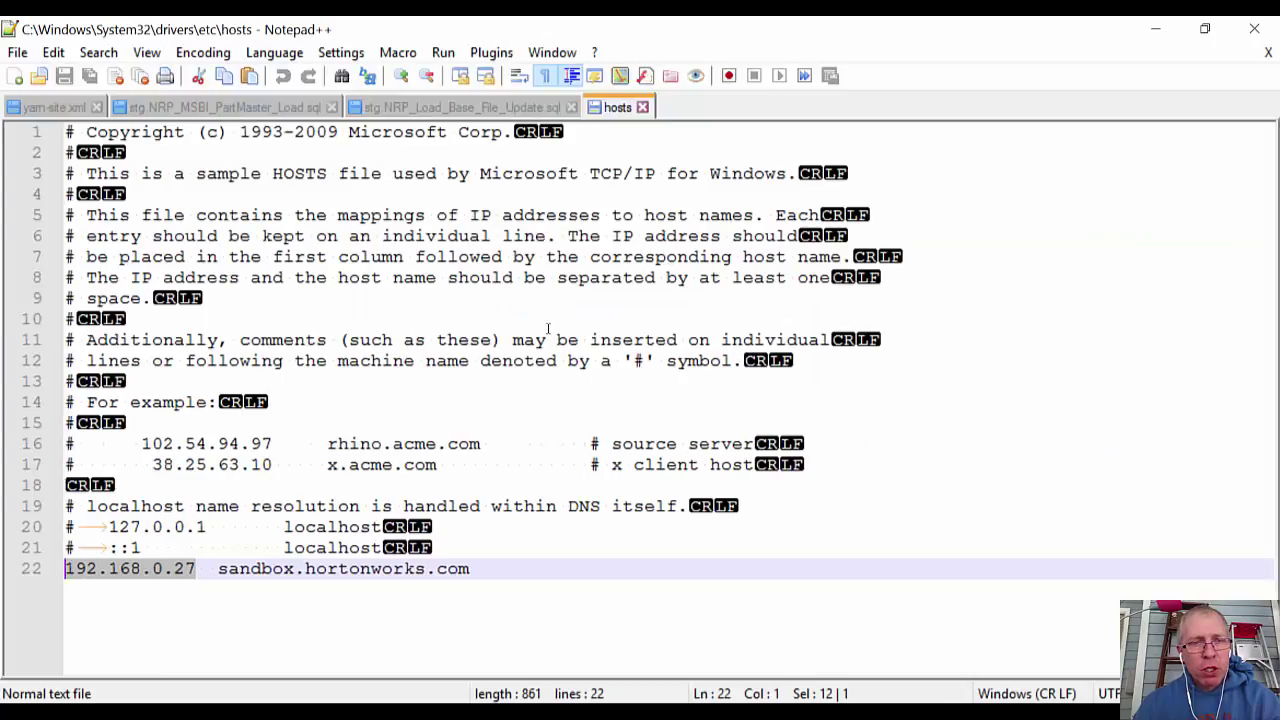
pyautogui.moveTo(218, 569); pyautogui.dragTo(470, 569)
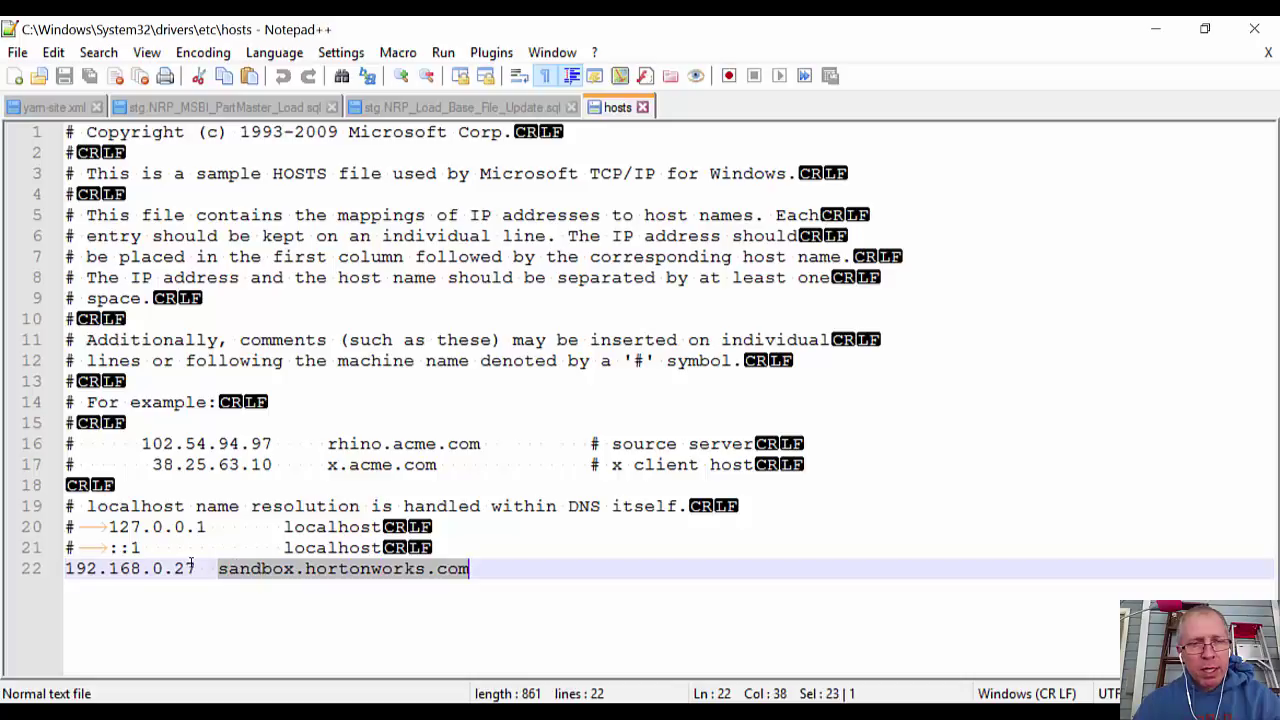
pyautogui.click(1254, 28)
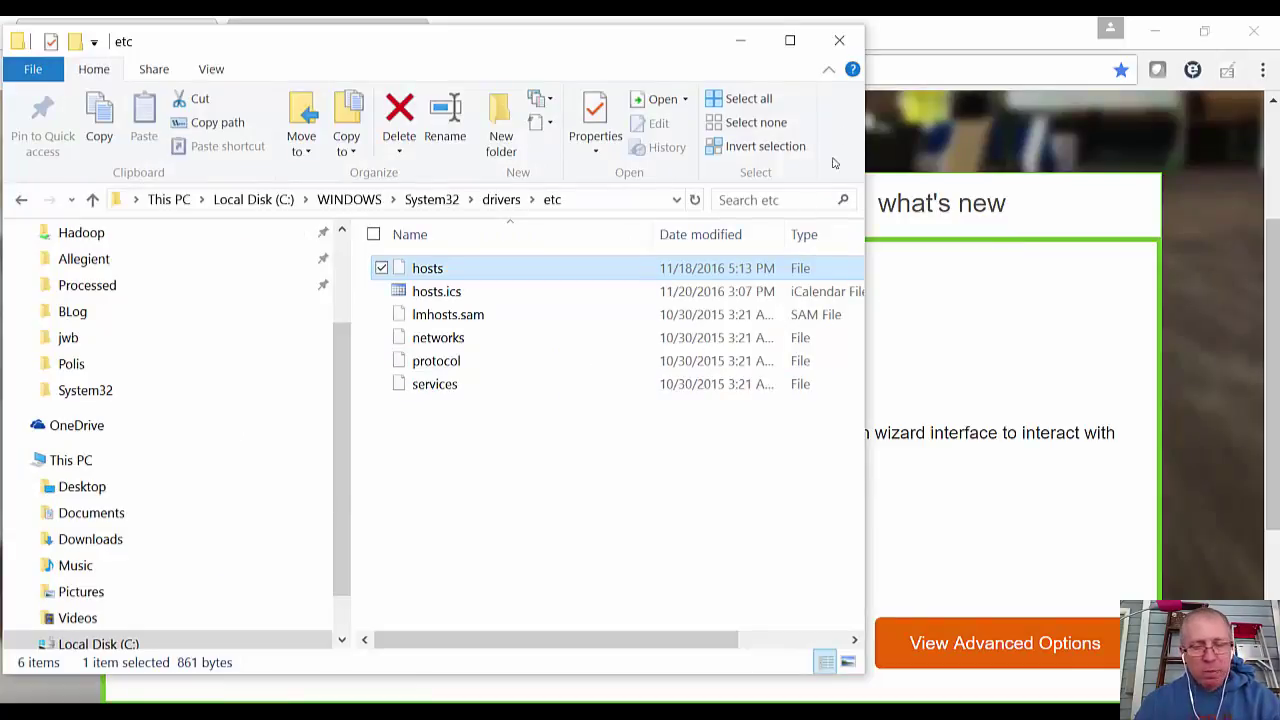
pyautogui.click(840, 39)
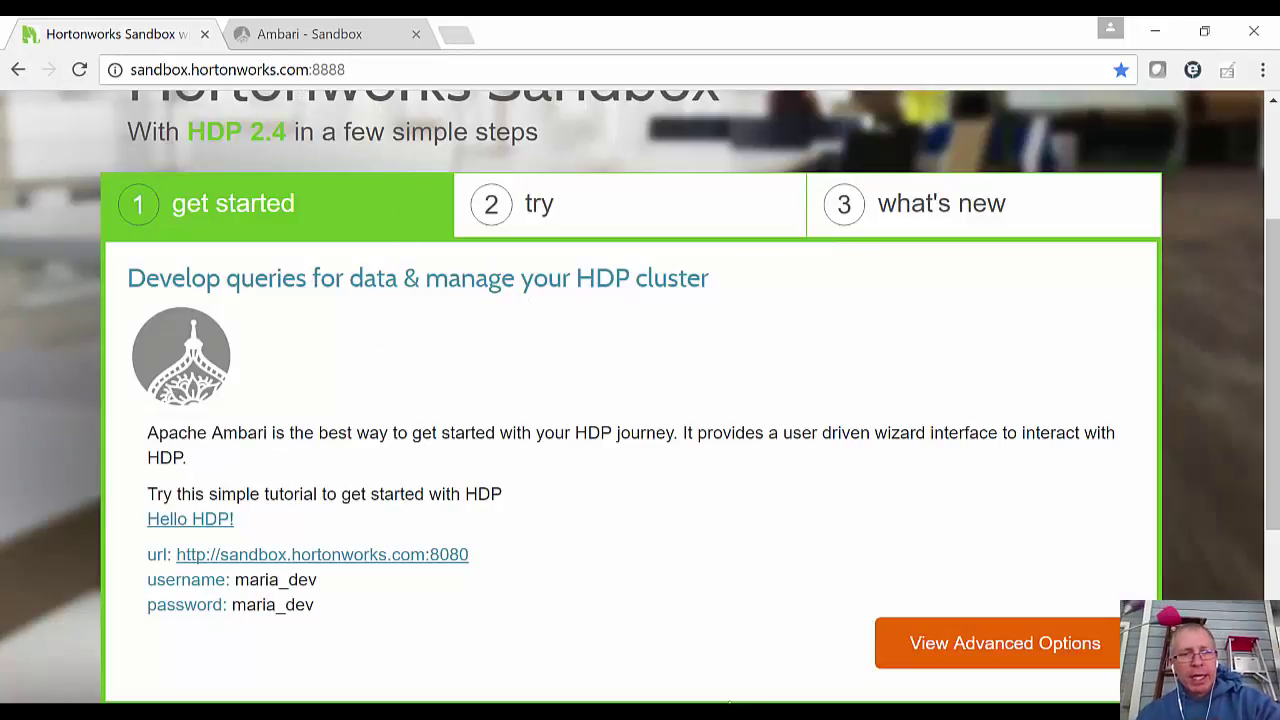
# Step: Switch to Network Connections and examine the alternate IPv4 configuration of the Ethernet 4 adapter, discarding any changes
pyautogui.click(762, 714)
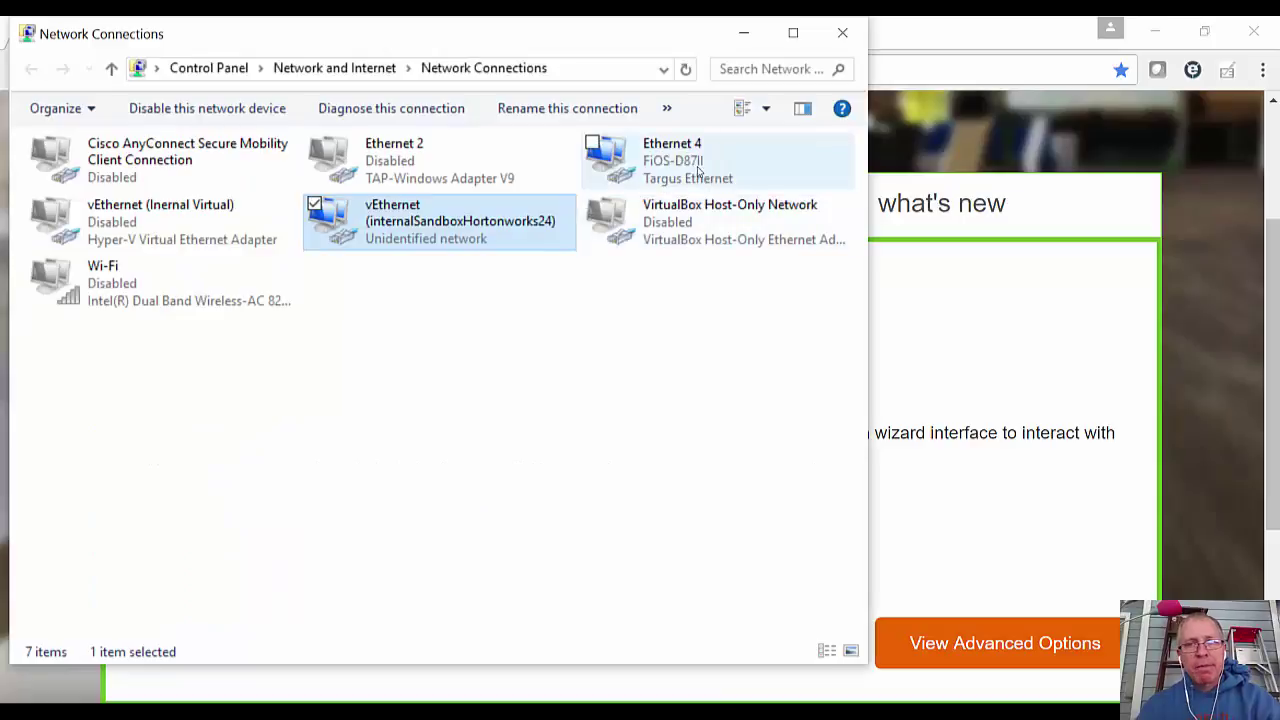
pyautogui.doubleClick(698, 172)
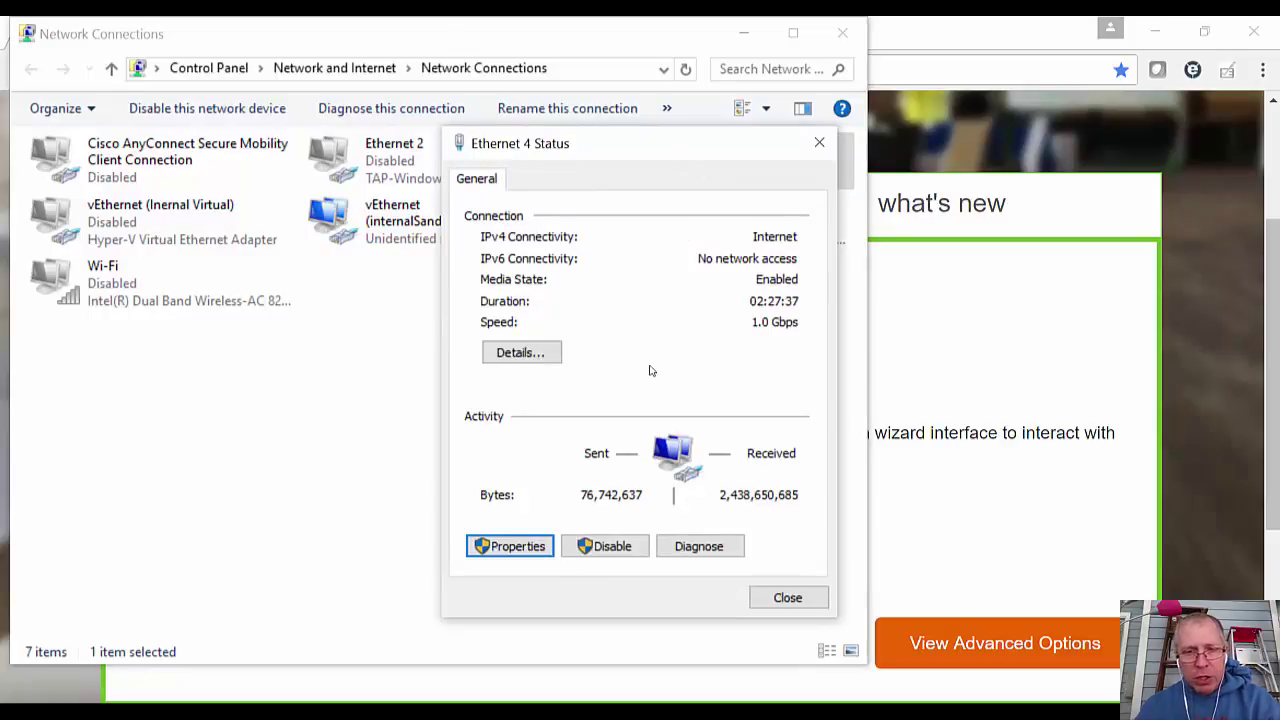
pyautogui.press('Return')
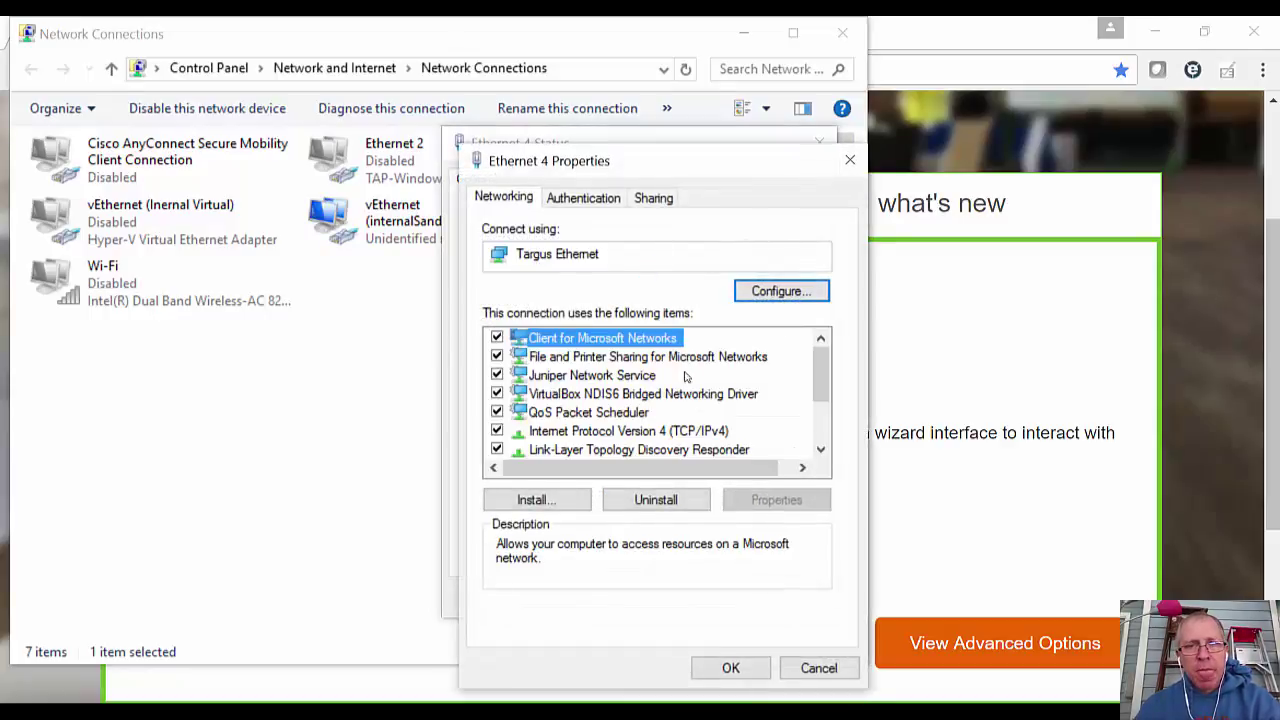
pyautogui.click(690, 431)
pyautogui.click(770, 500)
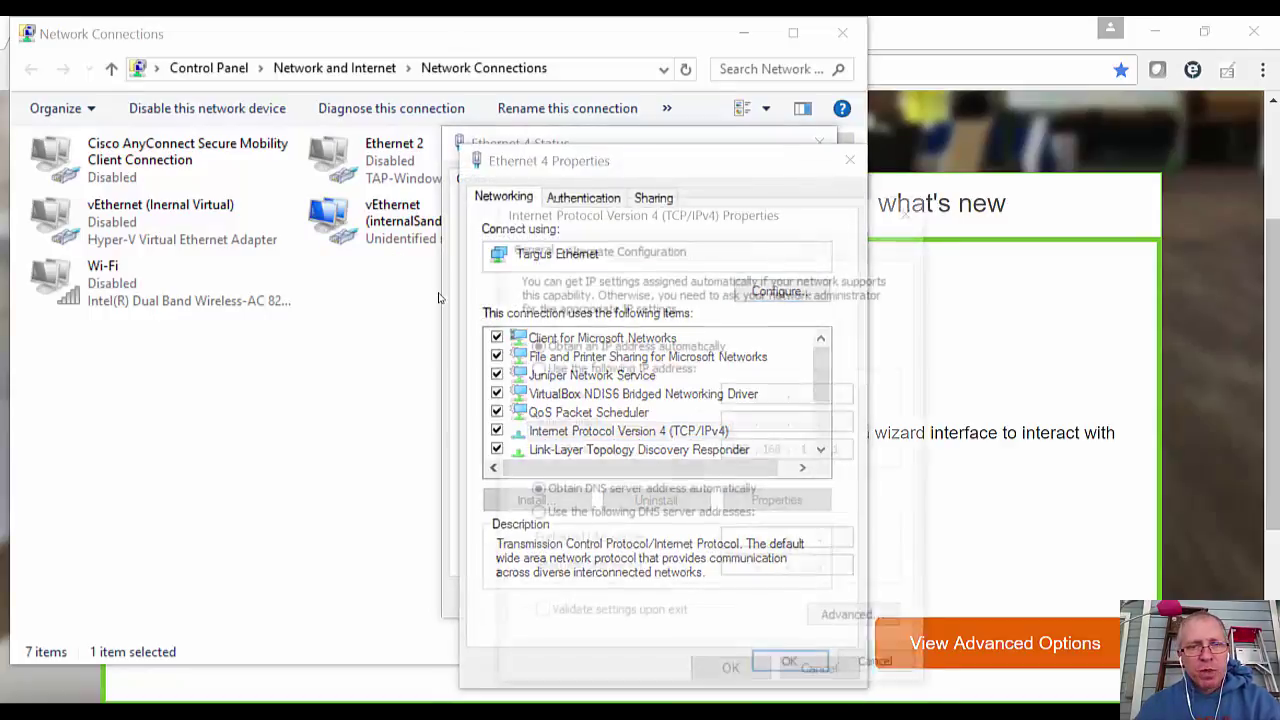
pyautogui.click(642, 247)
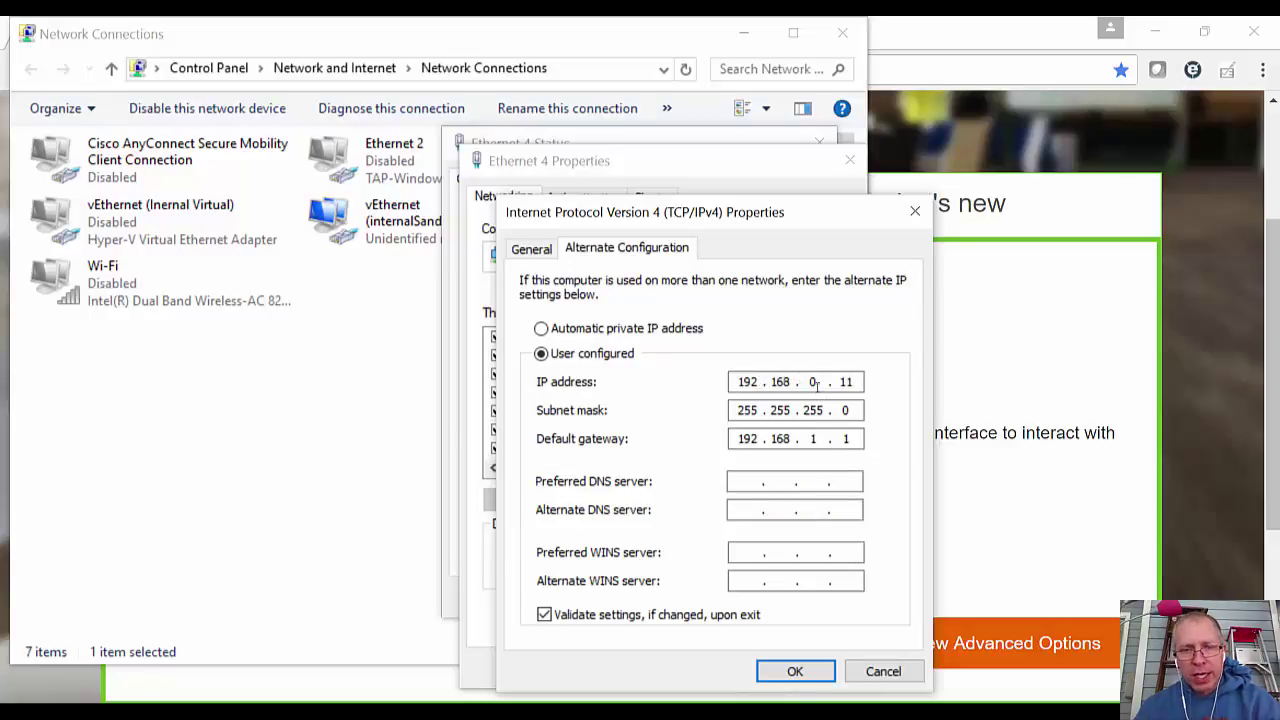
pyautogui.click(881, 671)
pyautogui.click(797, 667)
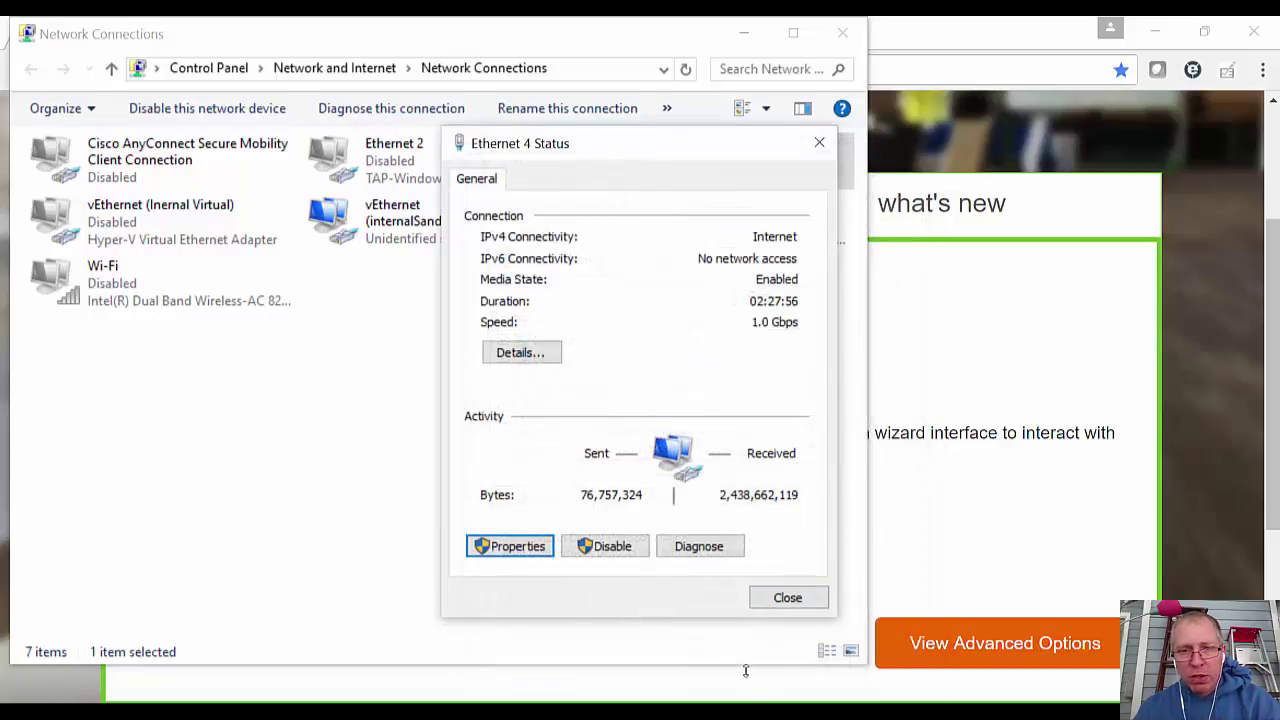
# Step: Return to Hyper-V Manager and inspect the internalSandboxHortonworks24 virtual switch's connection type and VLAN settings without applying changes
pyautogui.click(651, 640)
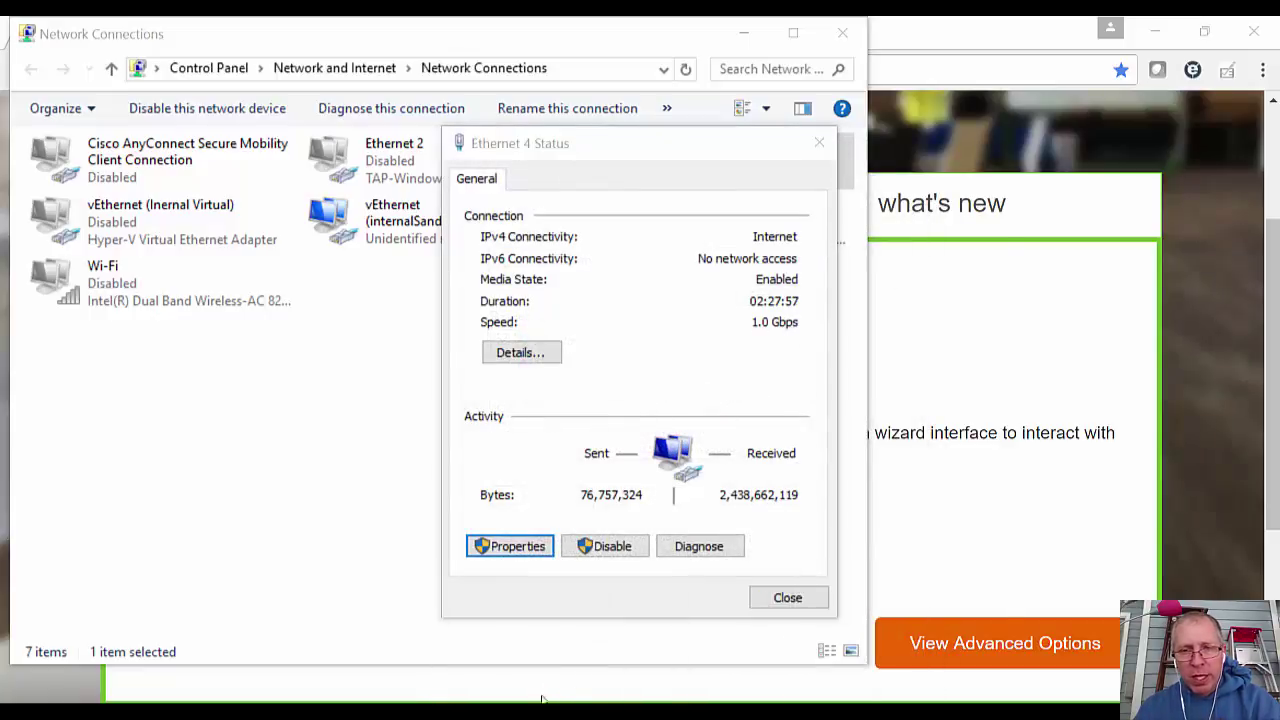
pyautogui.click(857, 260)
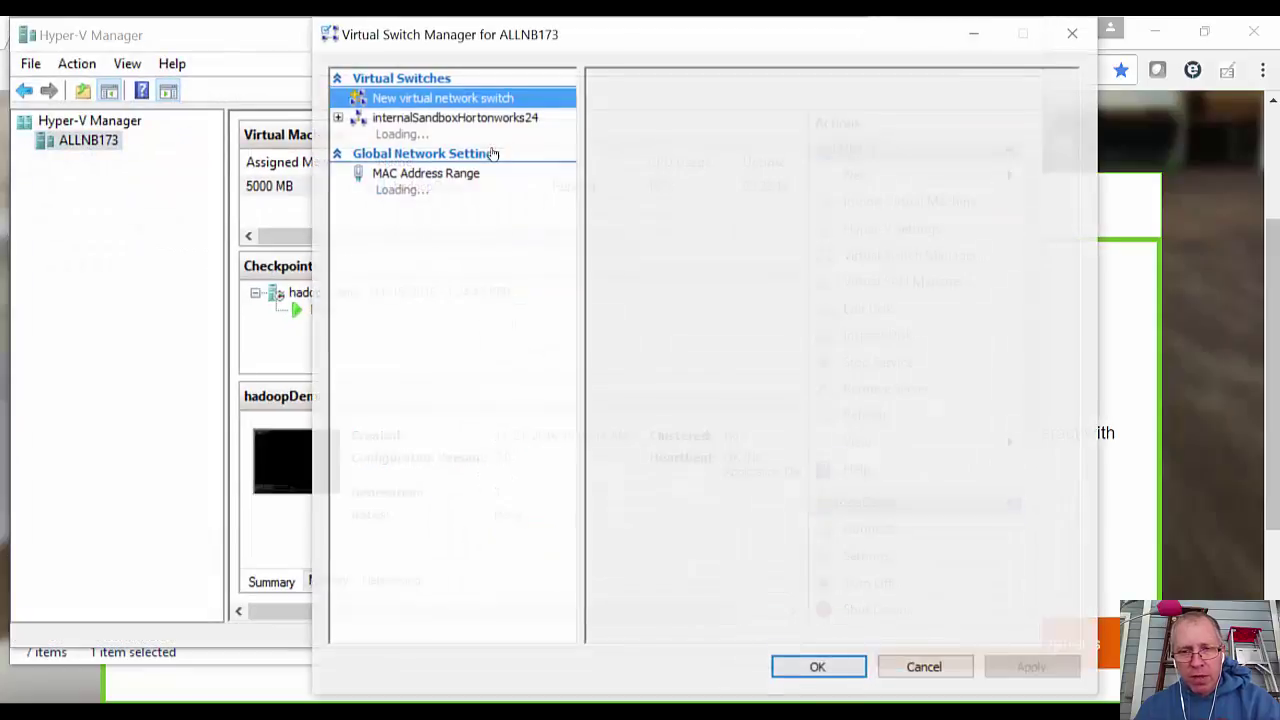
pyautogui.click(420, 133)
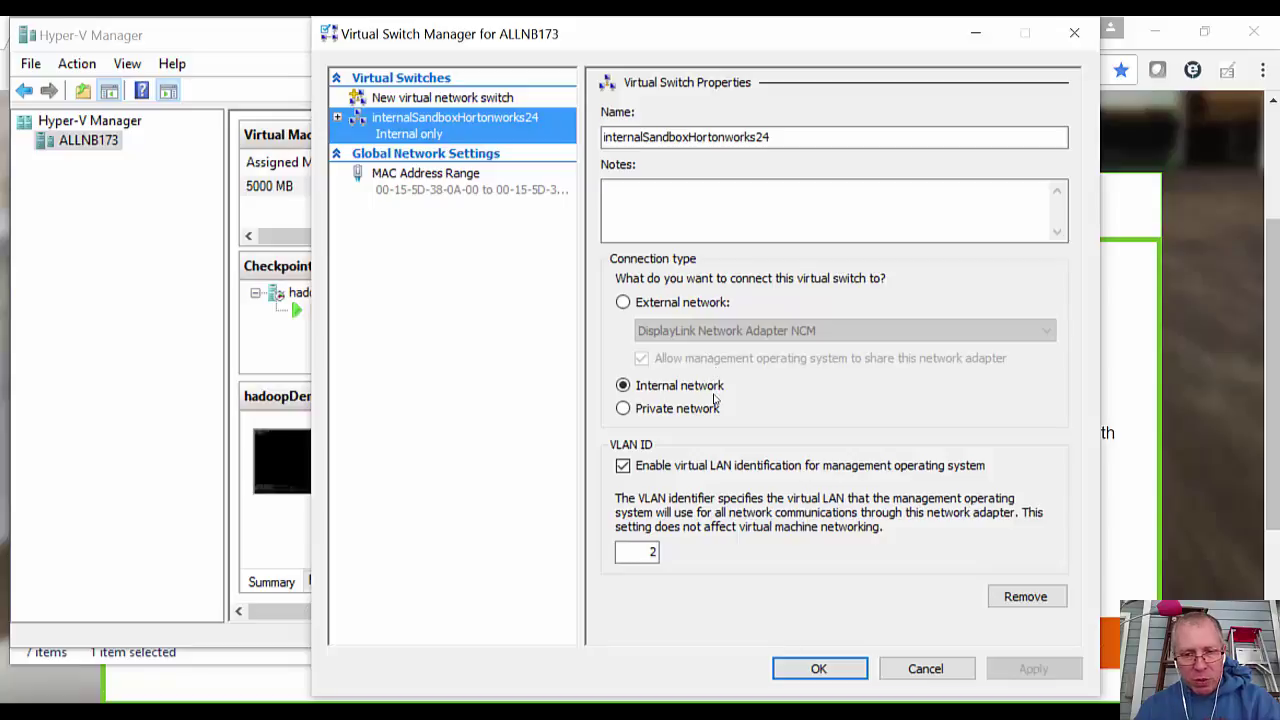
pyautogui.click(910, 668)
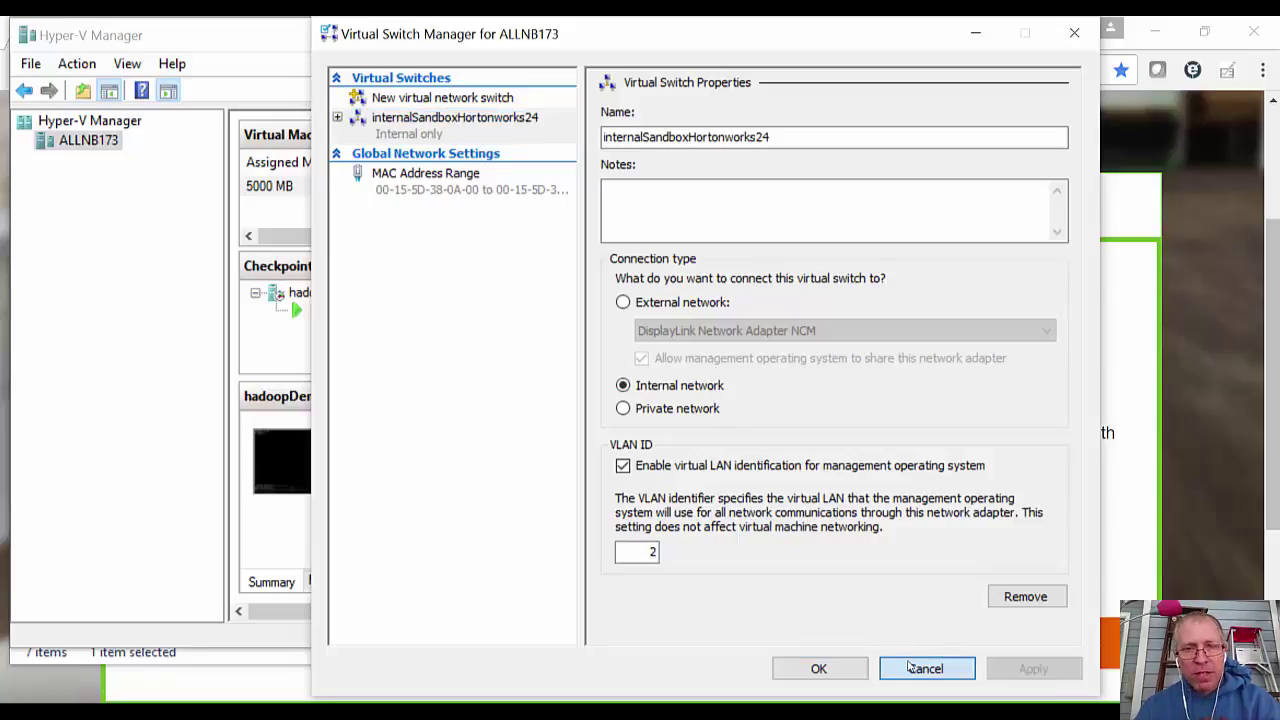
# Step: Go back to Network Connections and check the IPv4 properties of the vEthernet (internalSandboxHortonworks24) adapter without saving
pyautogui.moveTo(717, 712)
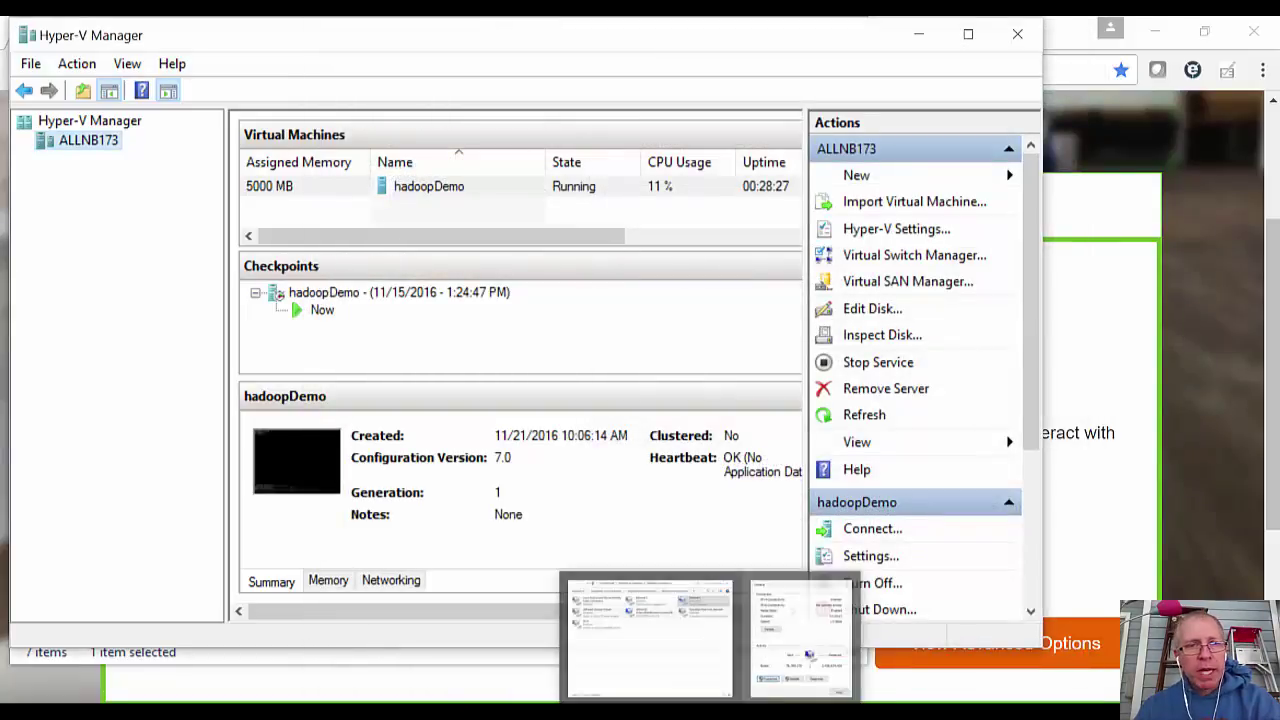
pyautogui.click(650, 637)
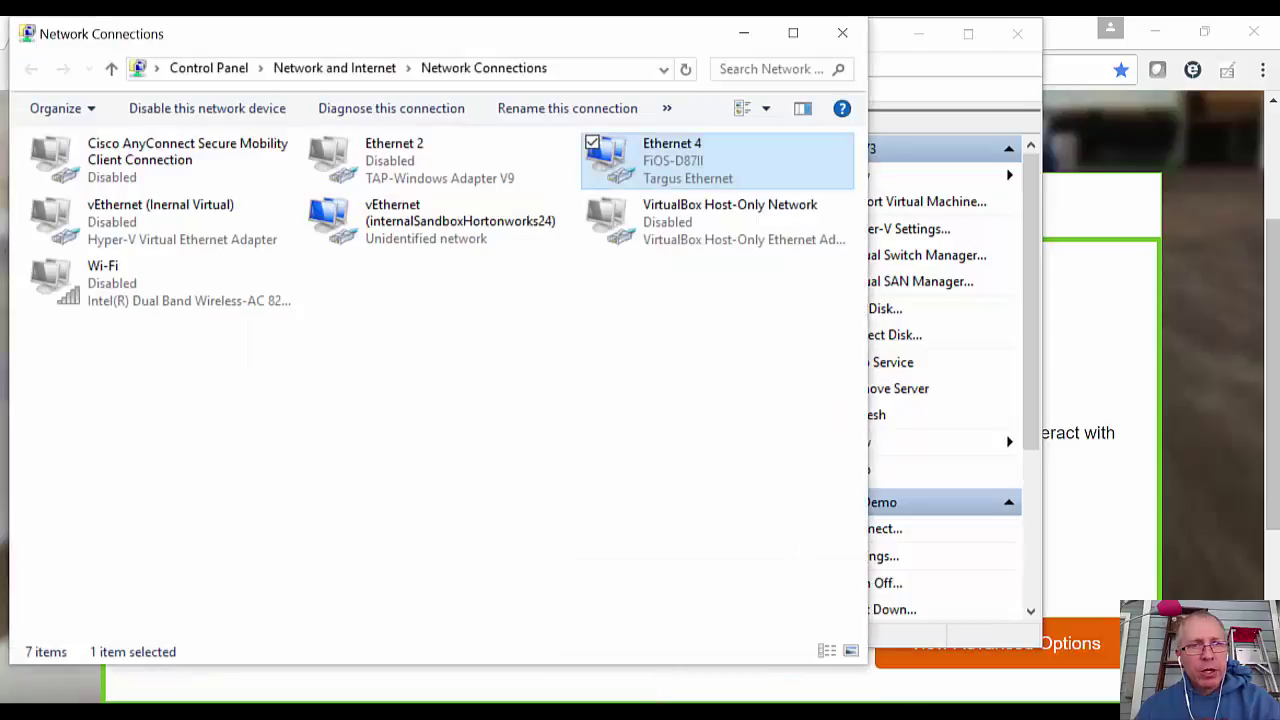
pyautogui.doubleClick(430, 225)
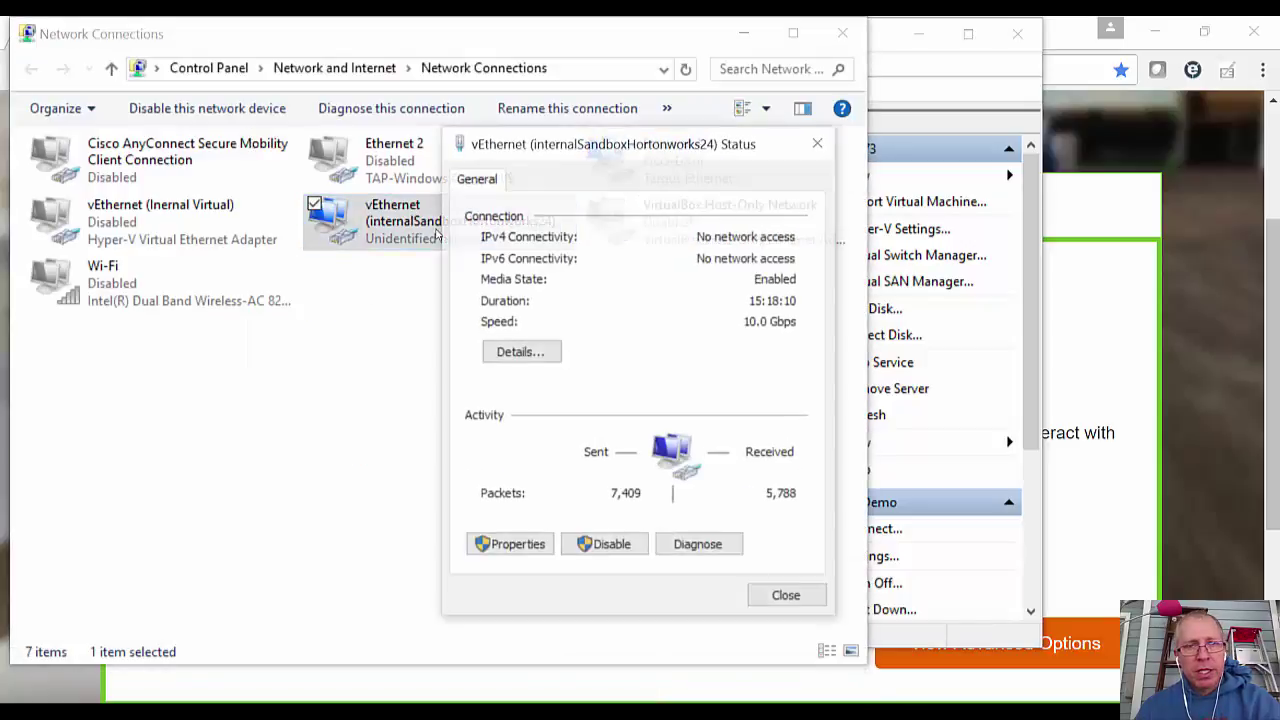
pyautogui.click(538, 546)
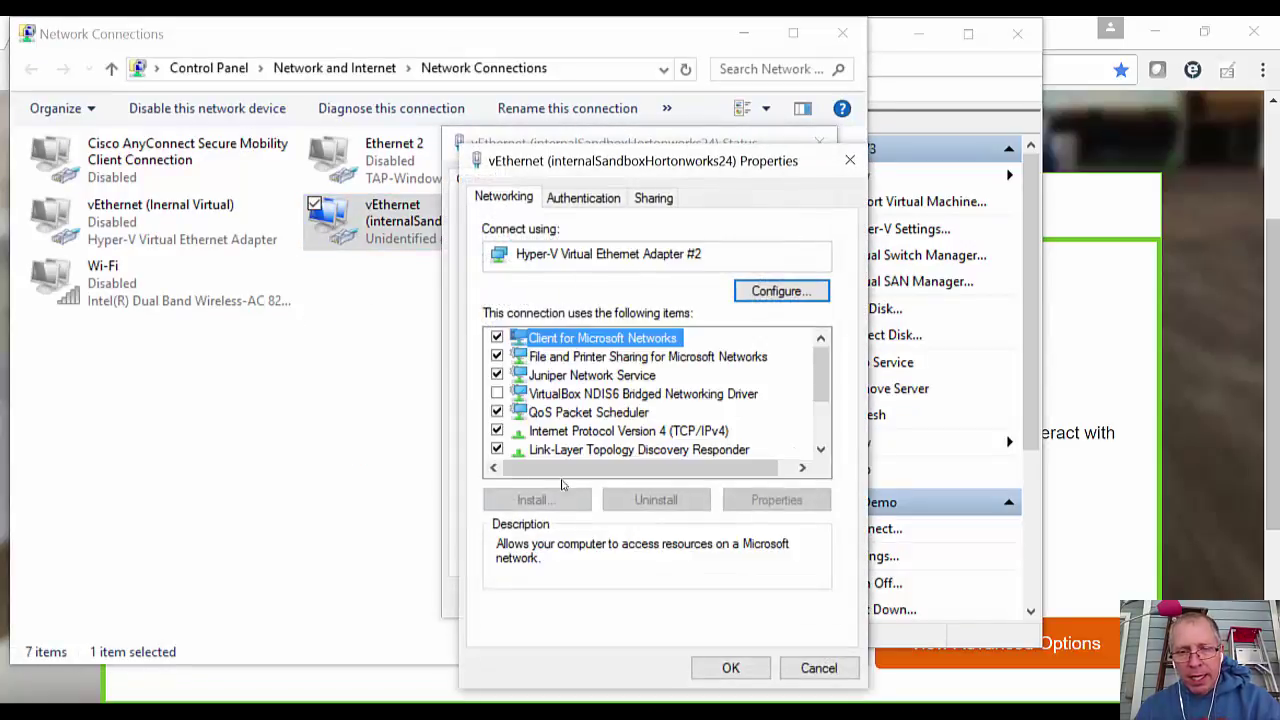
pyautogui.click(650, 449)
pyautogui.doubleClick(700, 431)
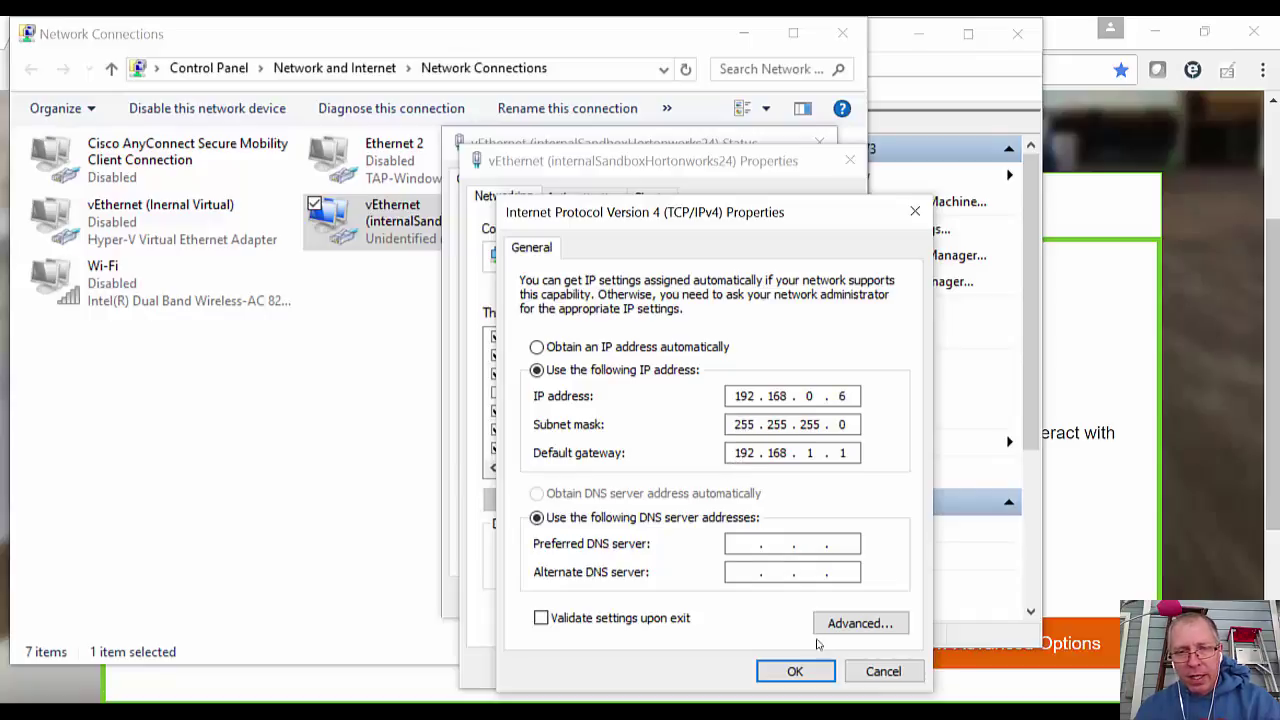
pyautogui.click(872, 671)
# Step: Switch to Command Prompt, clear the screen, run ipconfig to review the adapters' IP addresses, and minimize the window
pyautogui.hotkey('alt', 'Tab')
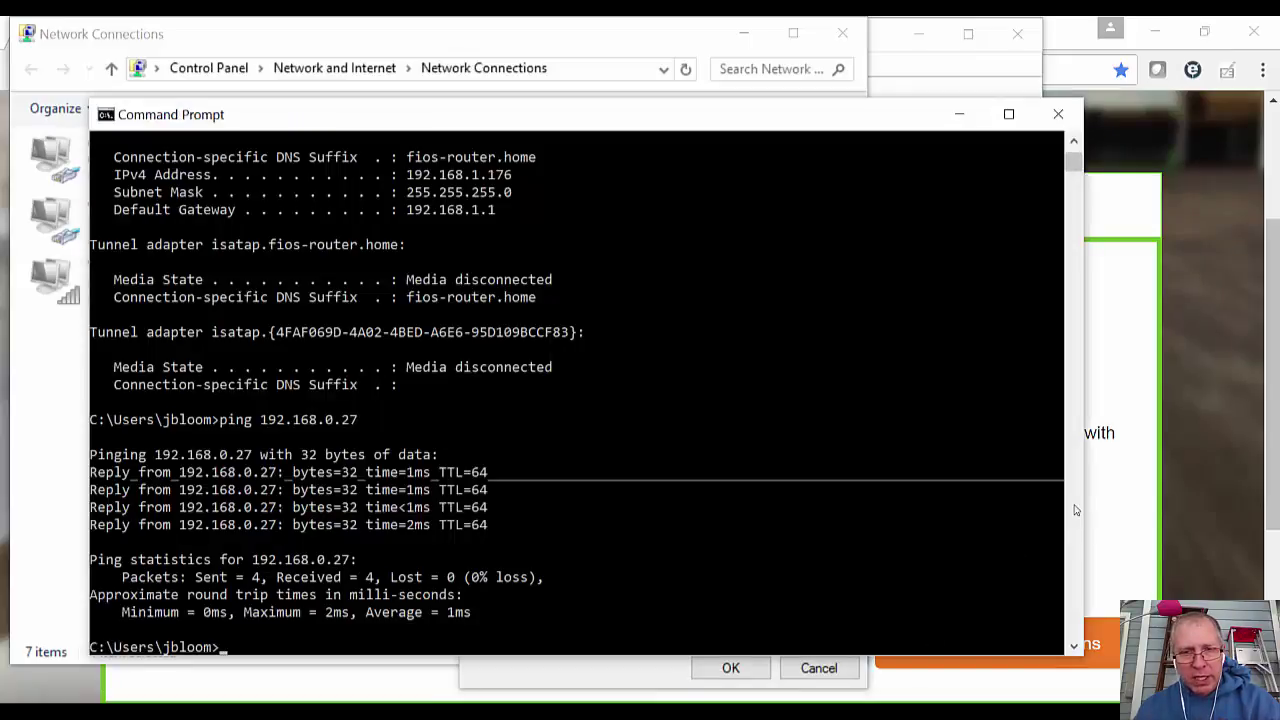
pyautogui.write('cls')
pyautogui.press('Return')
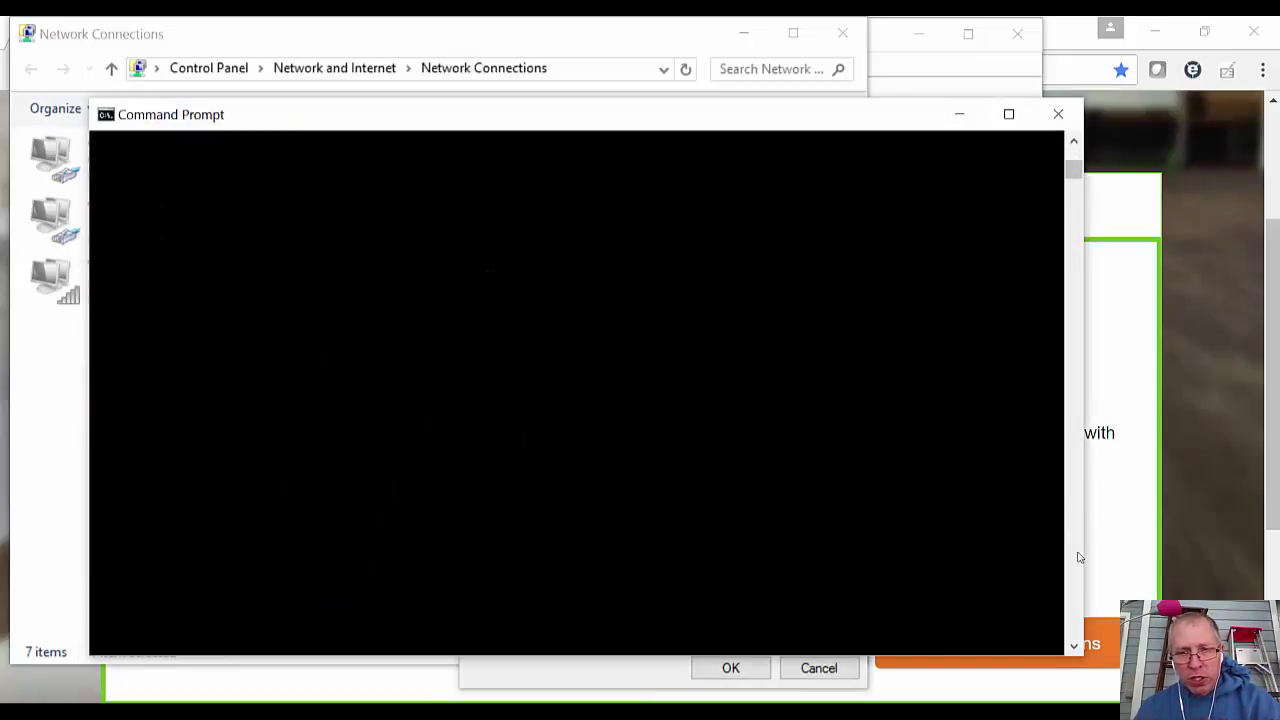
pyautogui.click(905, 525)
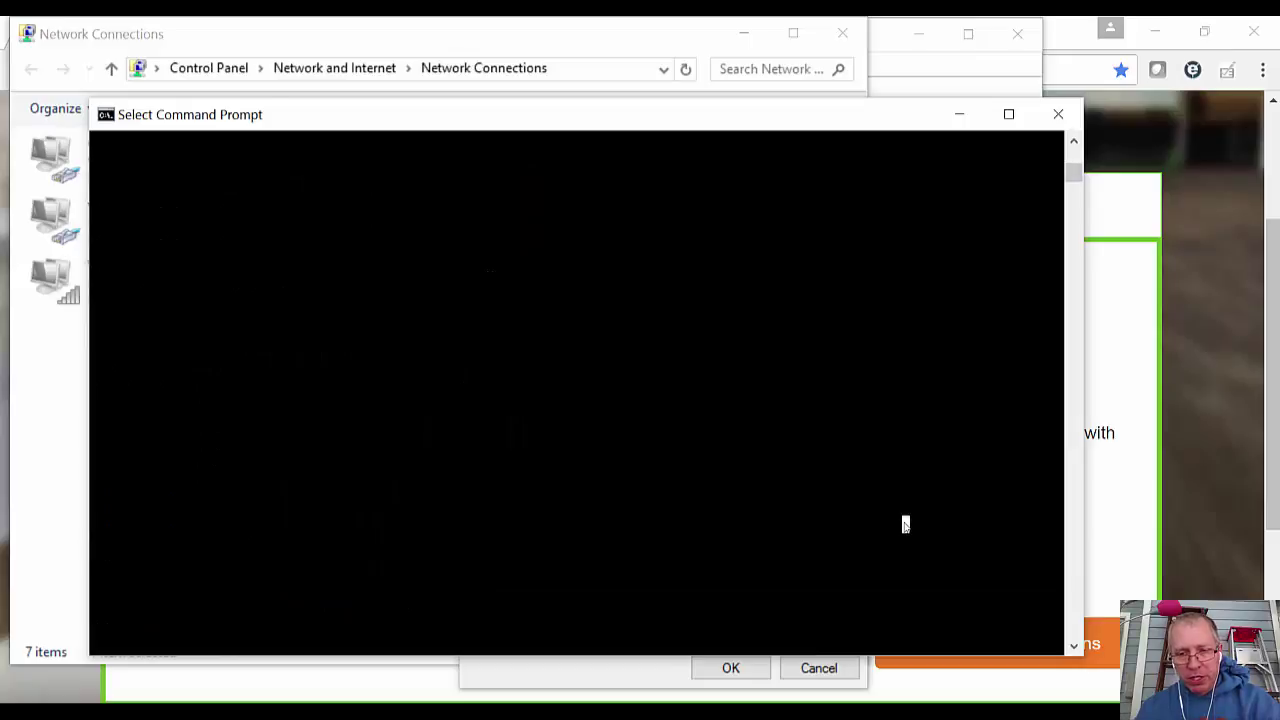
pyautogui.write('ipconfig')
pyautogui.press('Return')
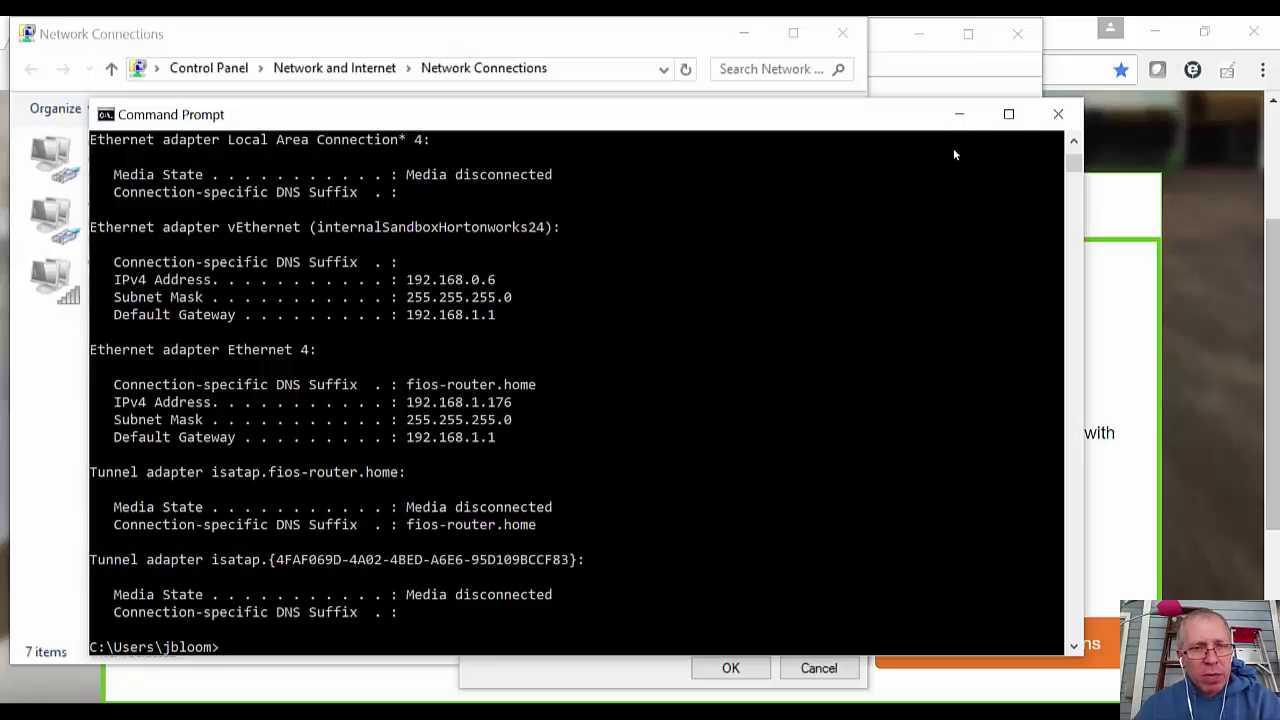
pyautogui.click(958, 114)
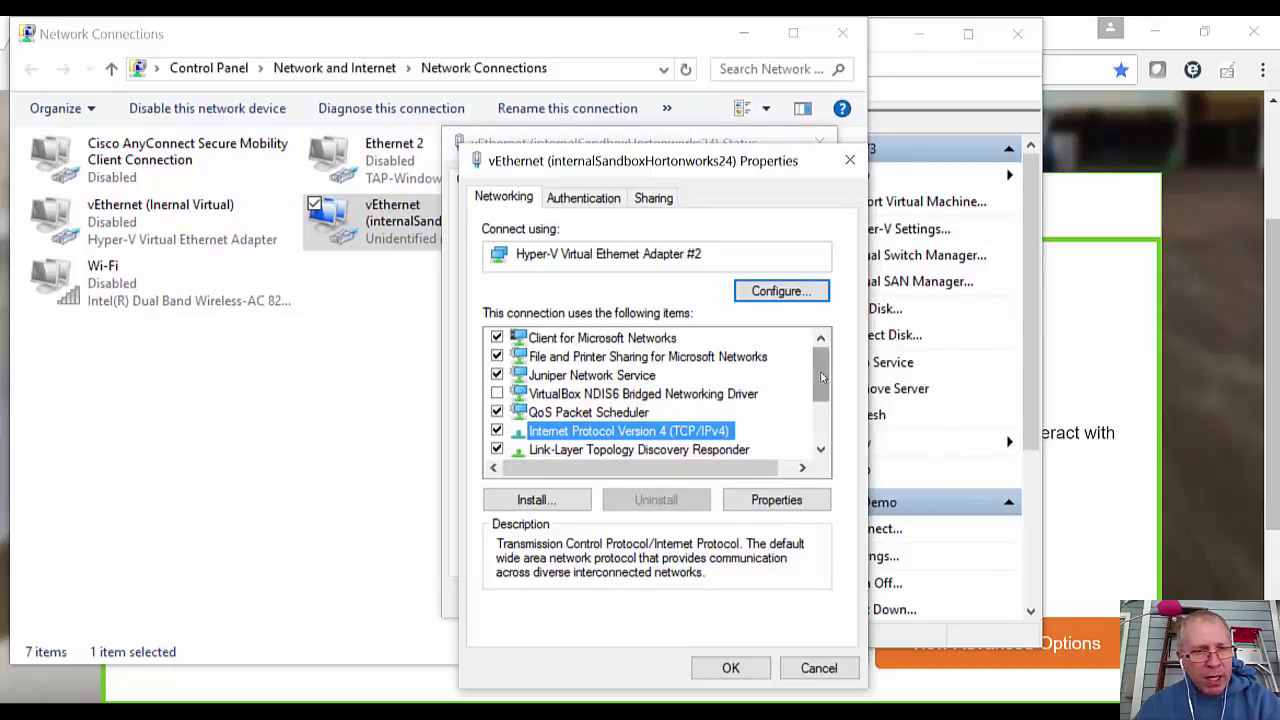
# Step: Review the remaining protocol items enabled for the vEthernet (internalSandboxHortonworks24) adapter and dismiss its properties without saving
pyautogui.moveTo(822, 376); pyautogui.dragTo(826, 418)
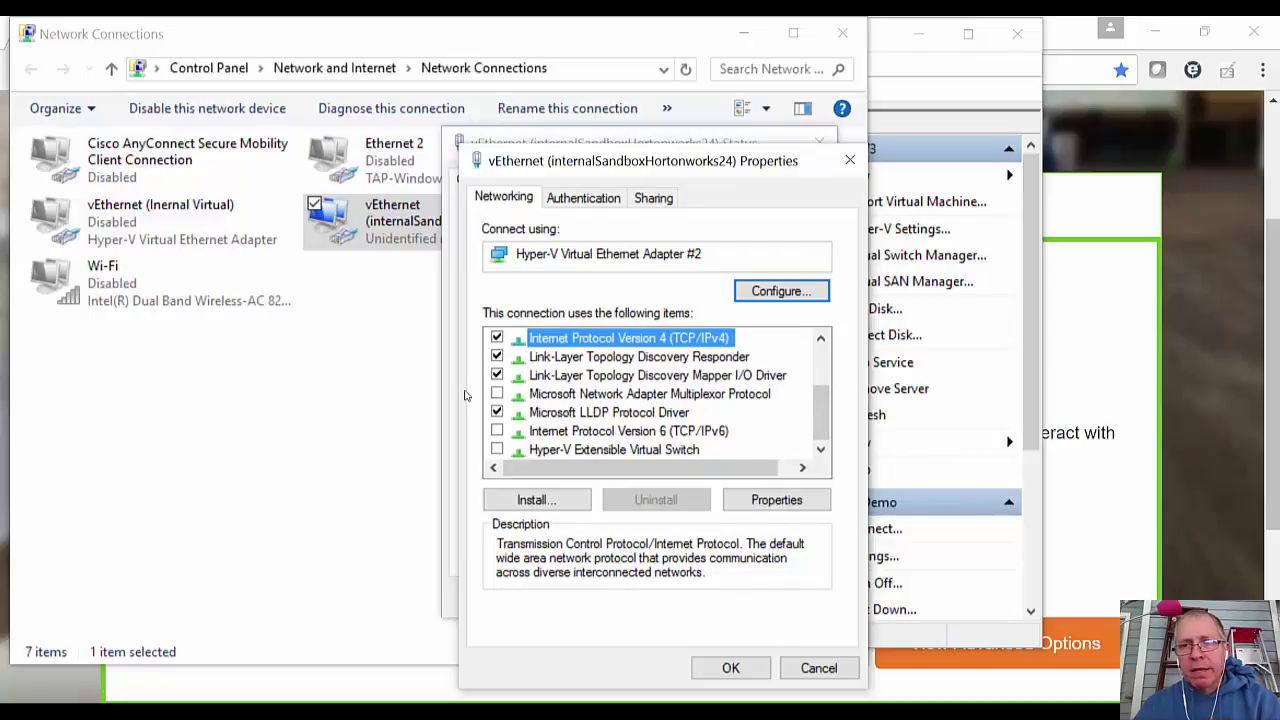
pyautogui.click(818, 670)
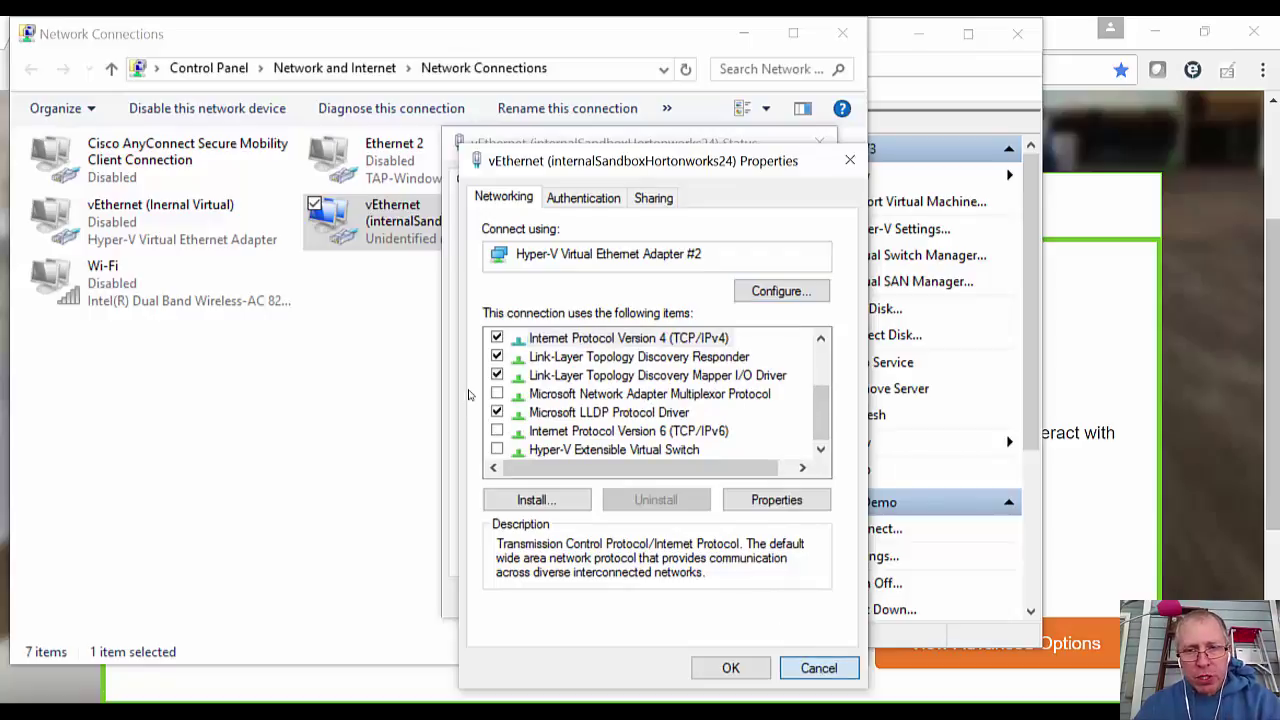
pyautogui.click(818, 670)
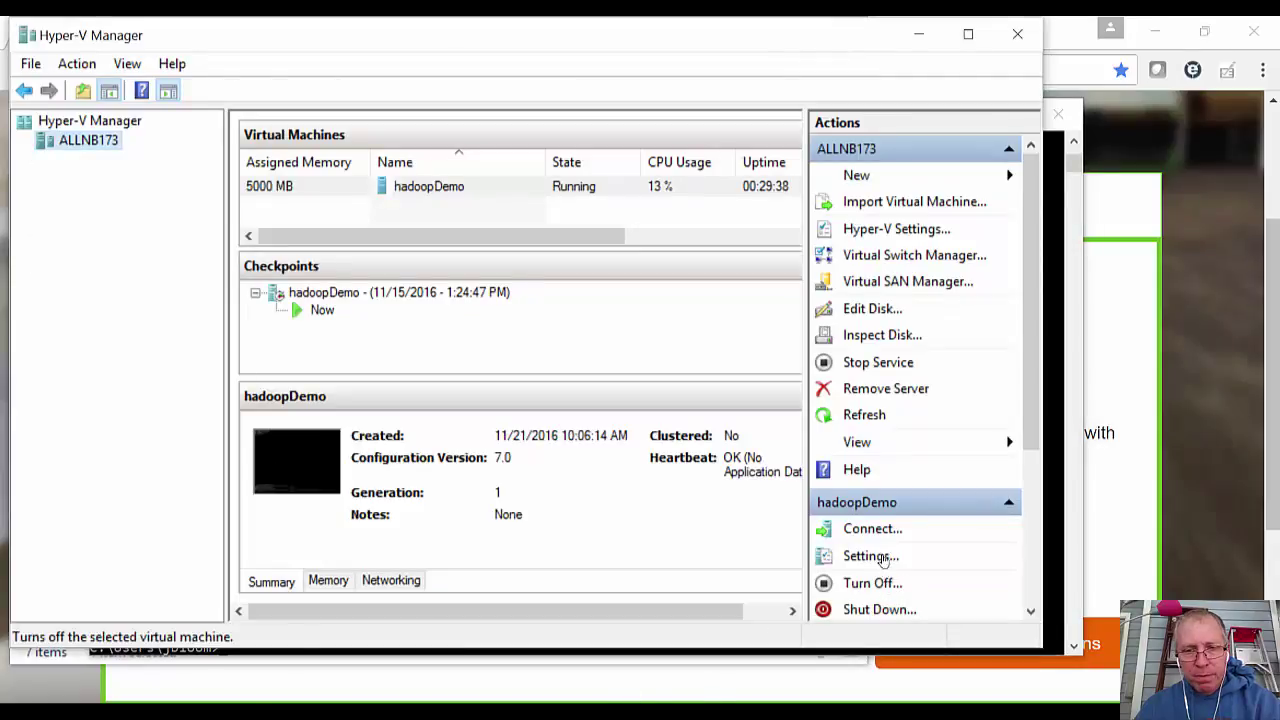
# Step: Clear the desktop by minimizing Hyper-V Manager and Network Connections and closing the vEthernet status dialog and Command Prompt
pyautogui.click(919, 40)
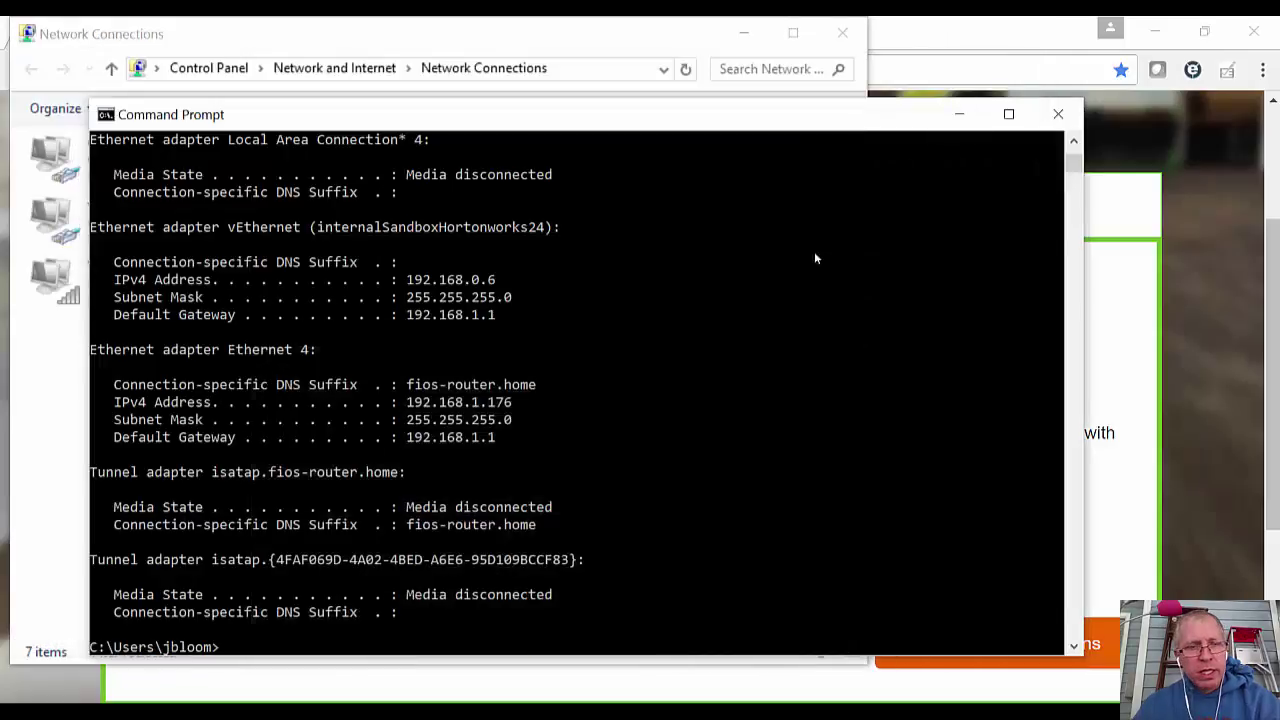
pyautogui.click(959, 114)
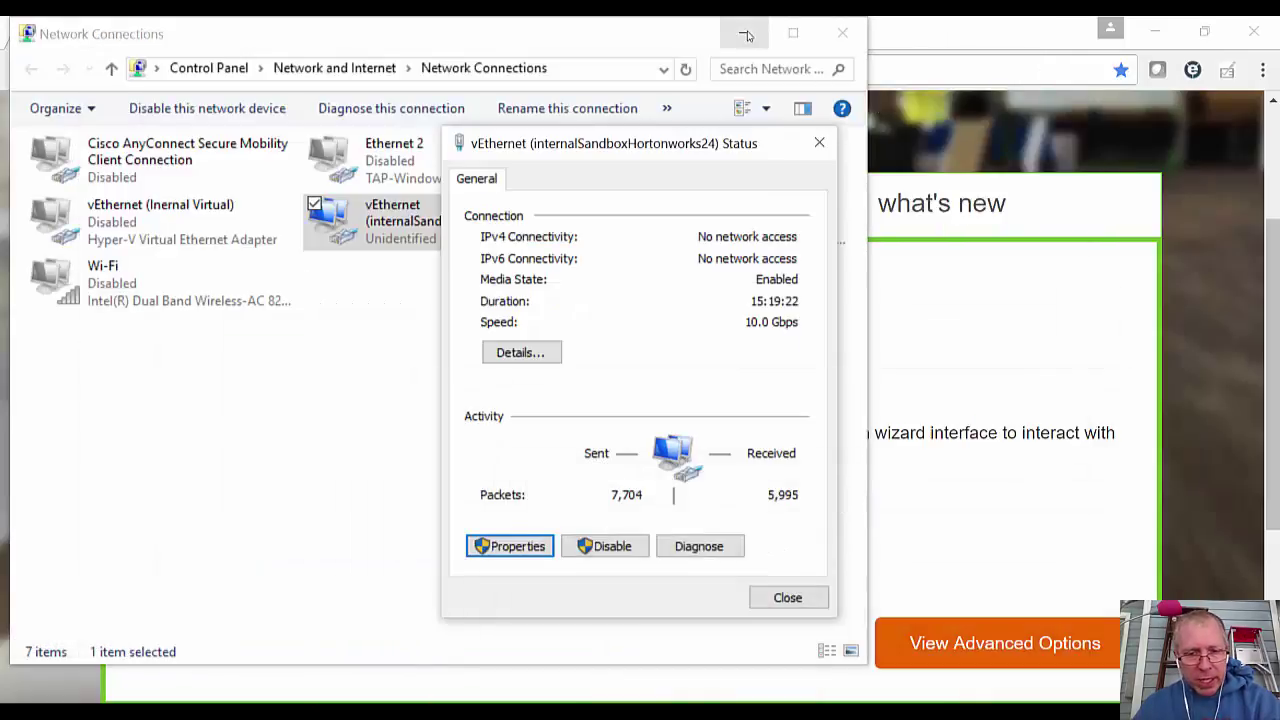
pyautogui.click(744, 33)
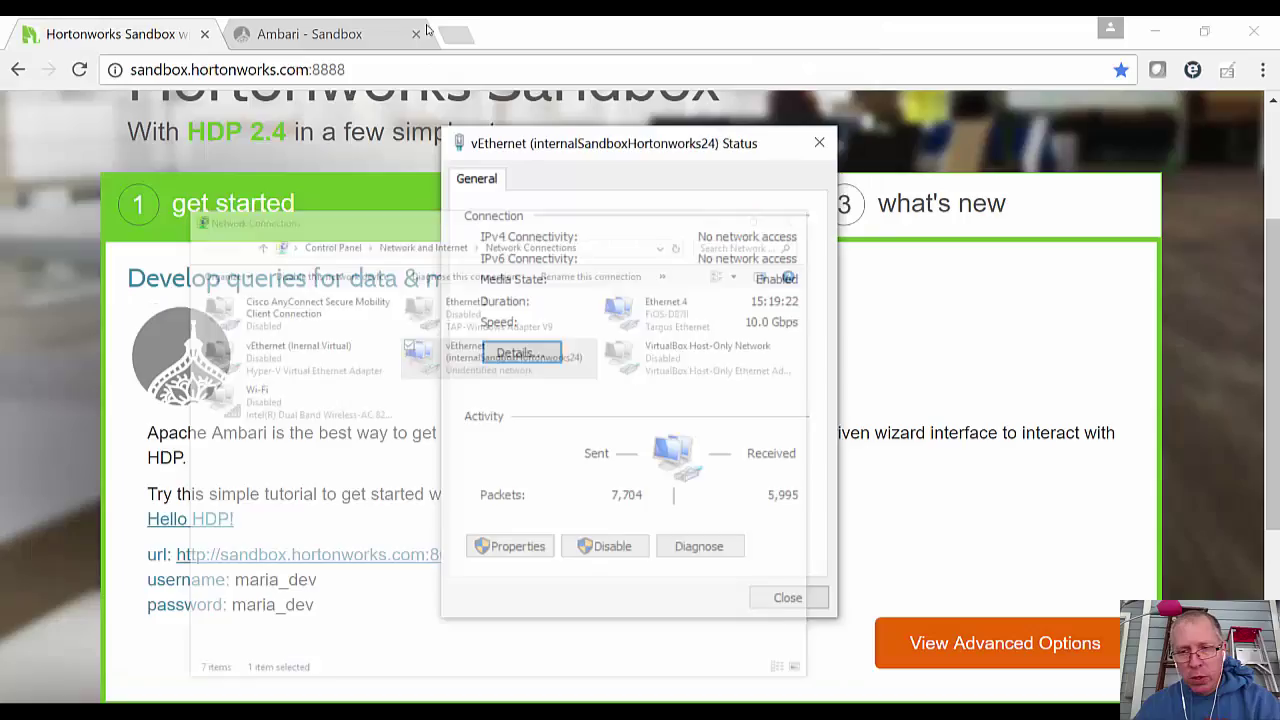
pyautogui.click(819, 142)
pyautogui.hotkey('alt', 'Tab')
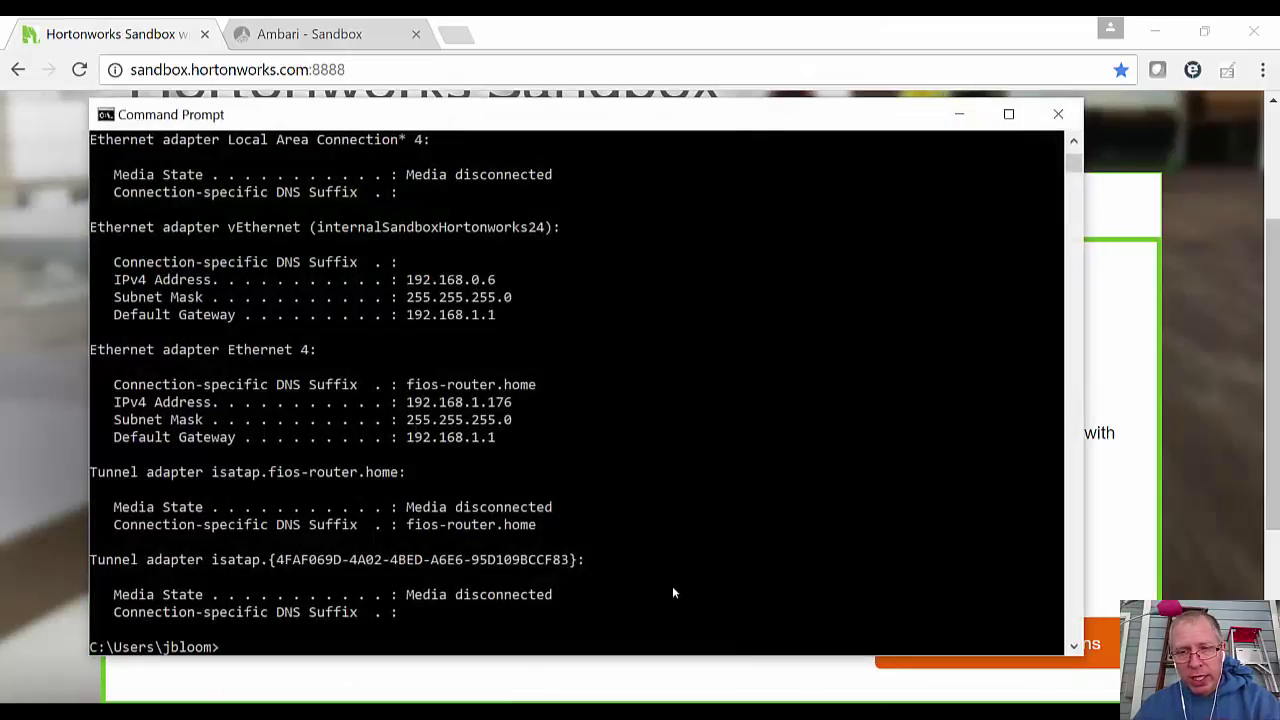
pyautogui.click(1047, 116)
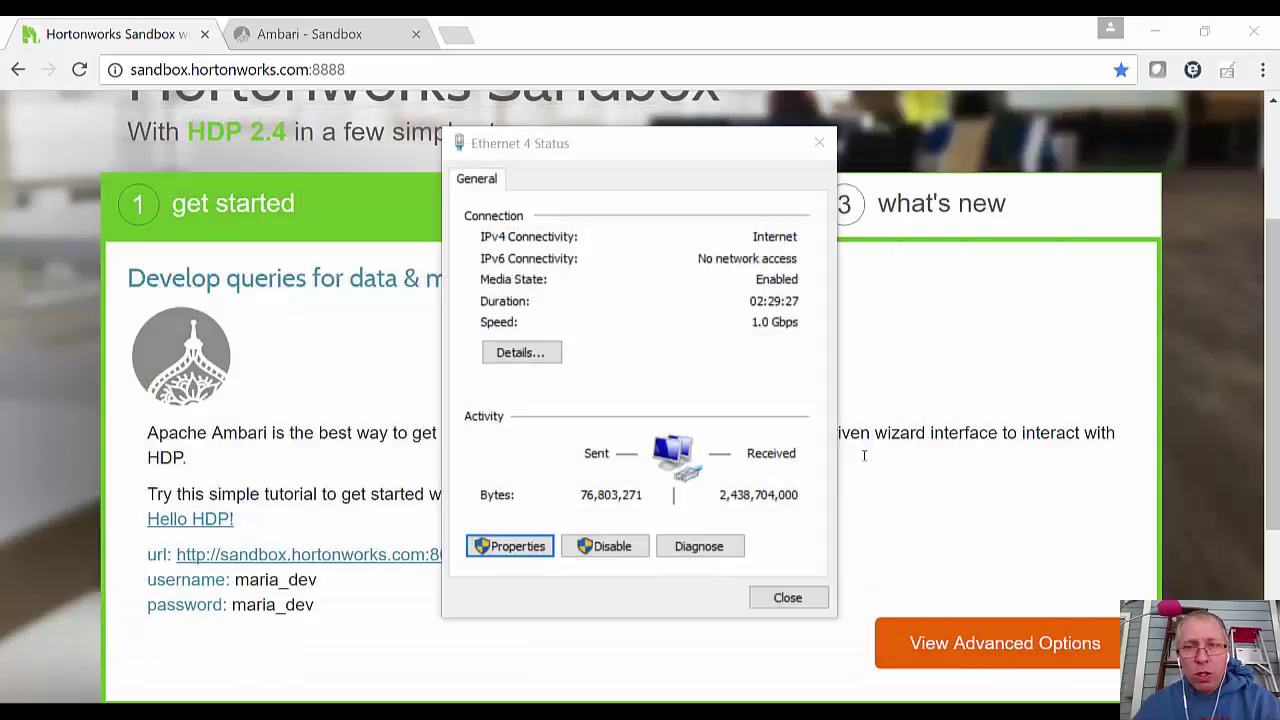
# Step: Switch to the hadoopDemo Virtual Machine Connection and print the shell's current working directory with pwd
pyautogui.hotkey('alt', 'Tab')
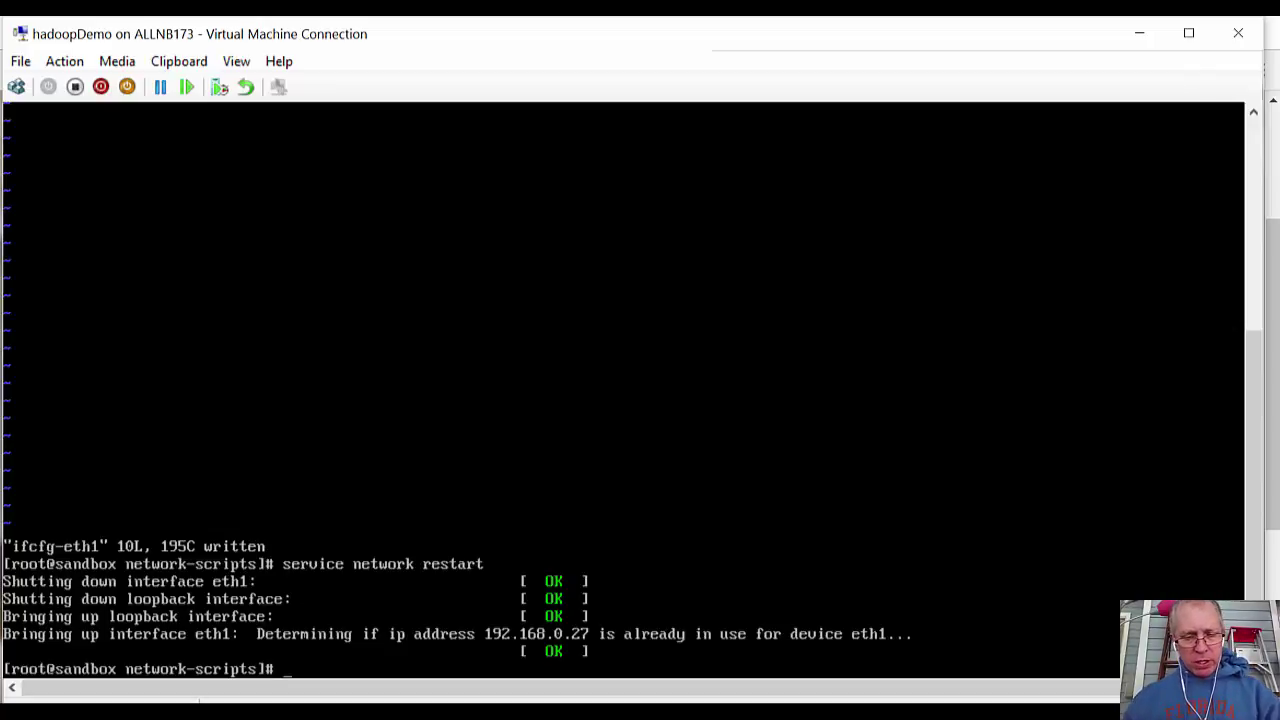
pyautogui.press('Up')
pyautogui.press('Up')
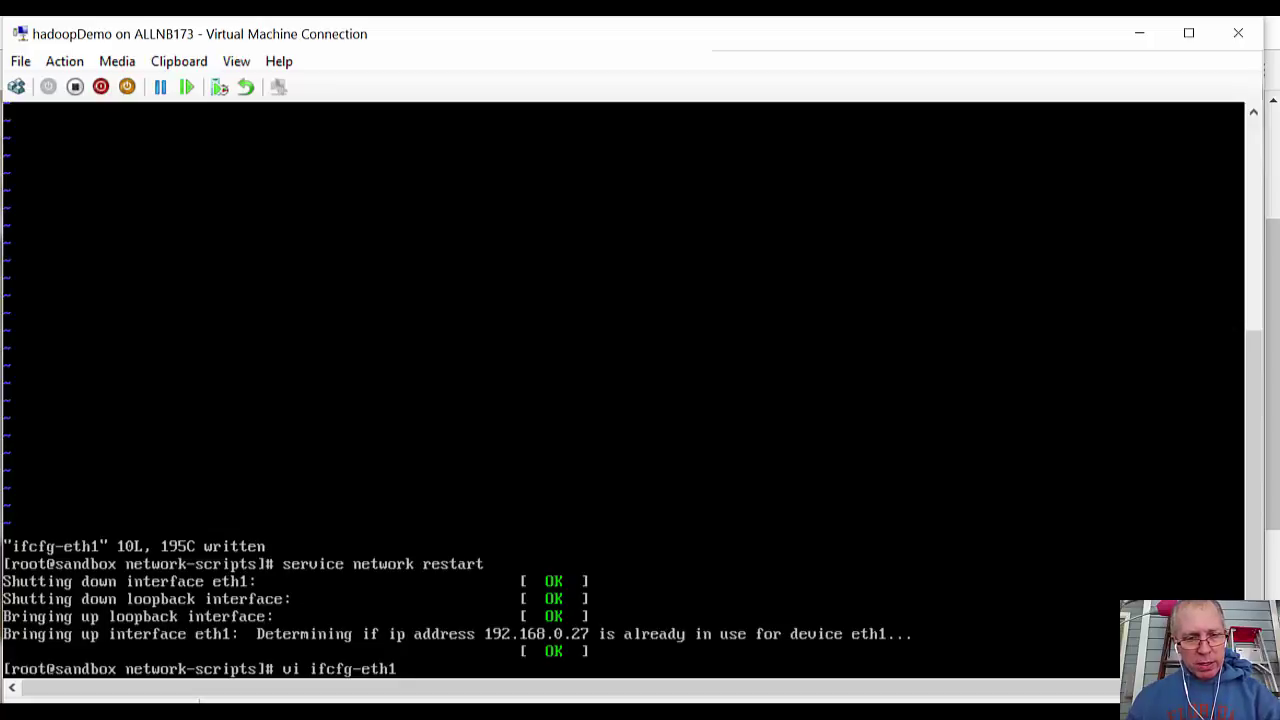
pyautogui.press('Down')
pyautogui.press('Down')
pyautogui.write('pwd')
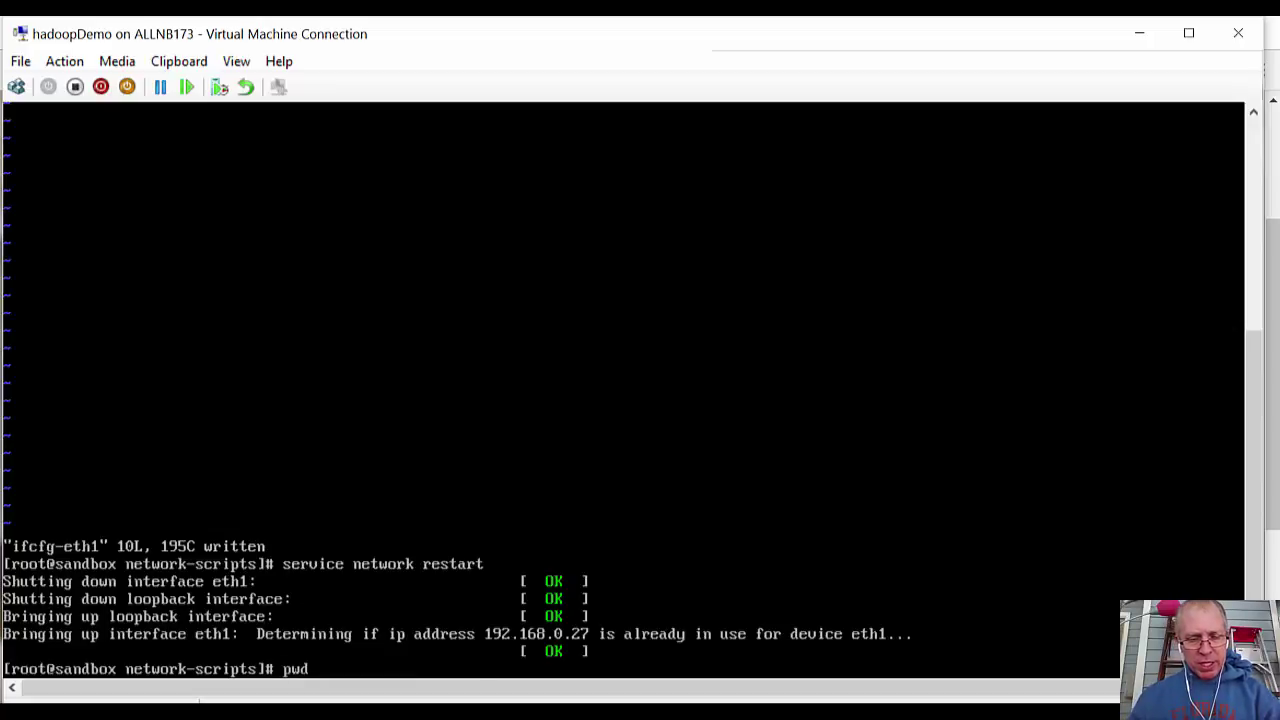
pyautogui.press('Return')
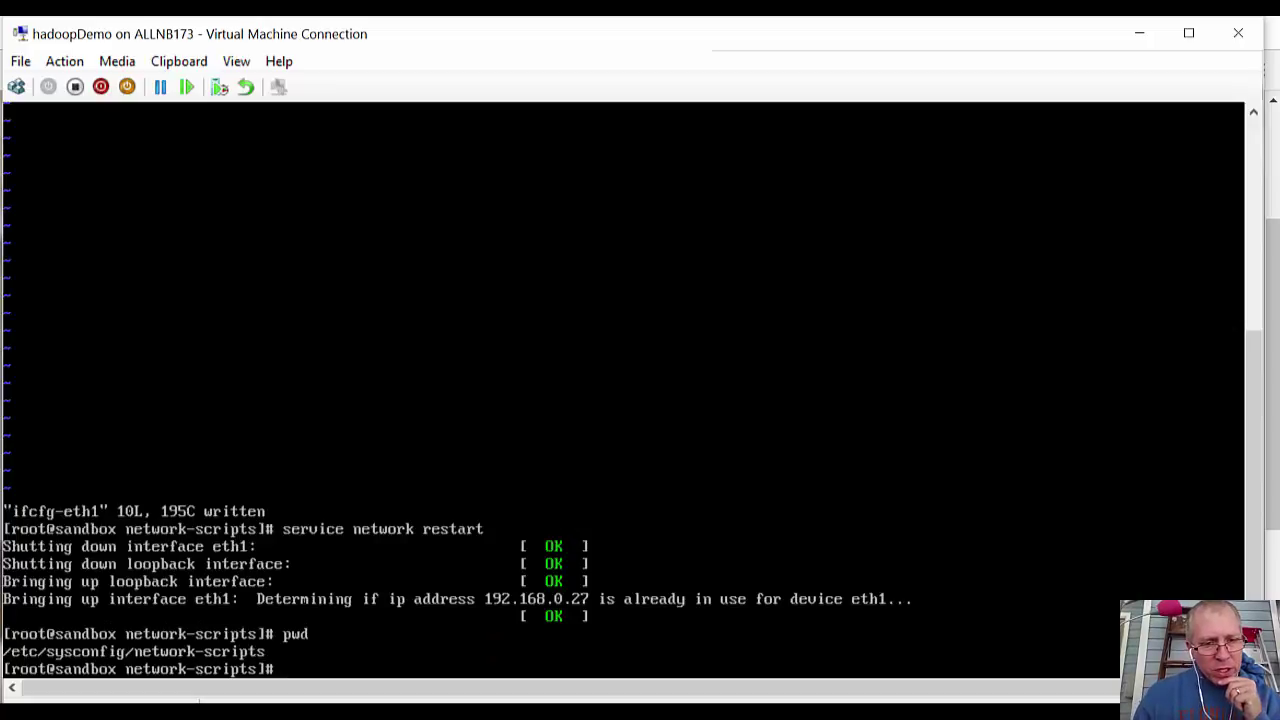
# Step: Open ifcfg-eth1 in vi, review the static network settings of eth1, and quit without saving
pyautogui.press('Up')
pyautogui.press('Up')
pyautogui.press('Up')
pyautogui.press('Return')
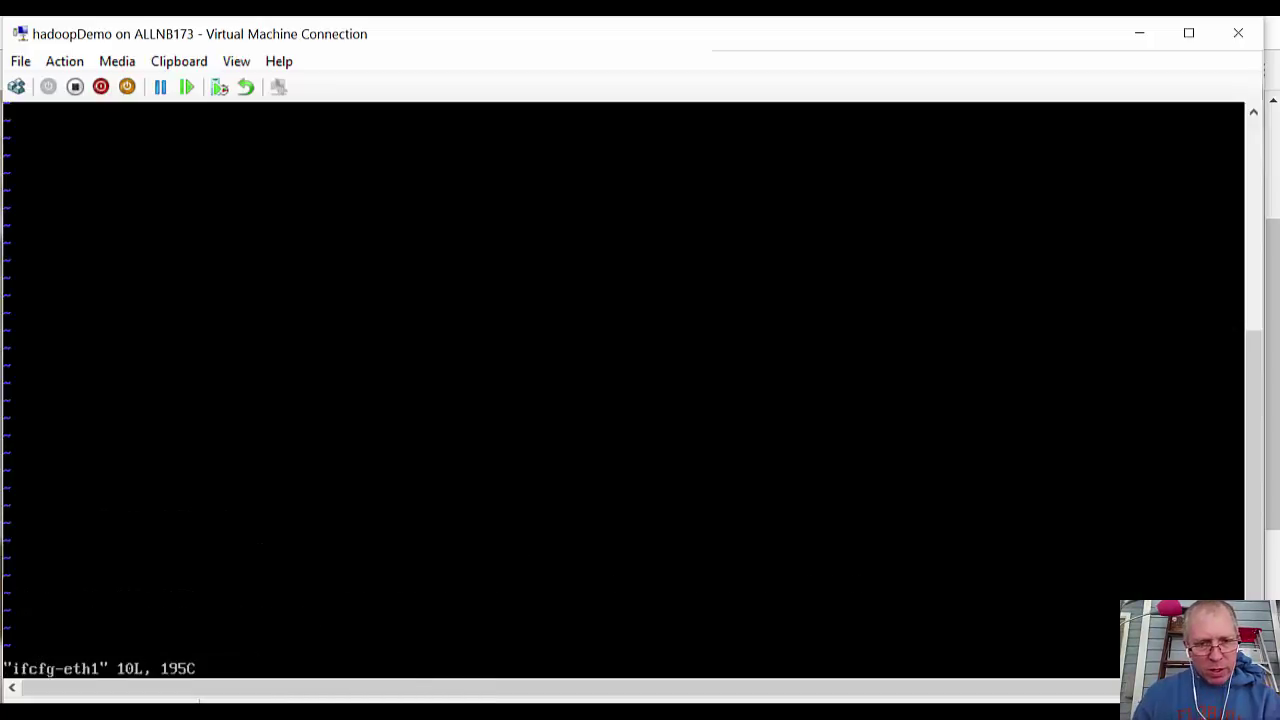
pyautogui.click(1255, 148)
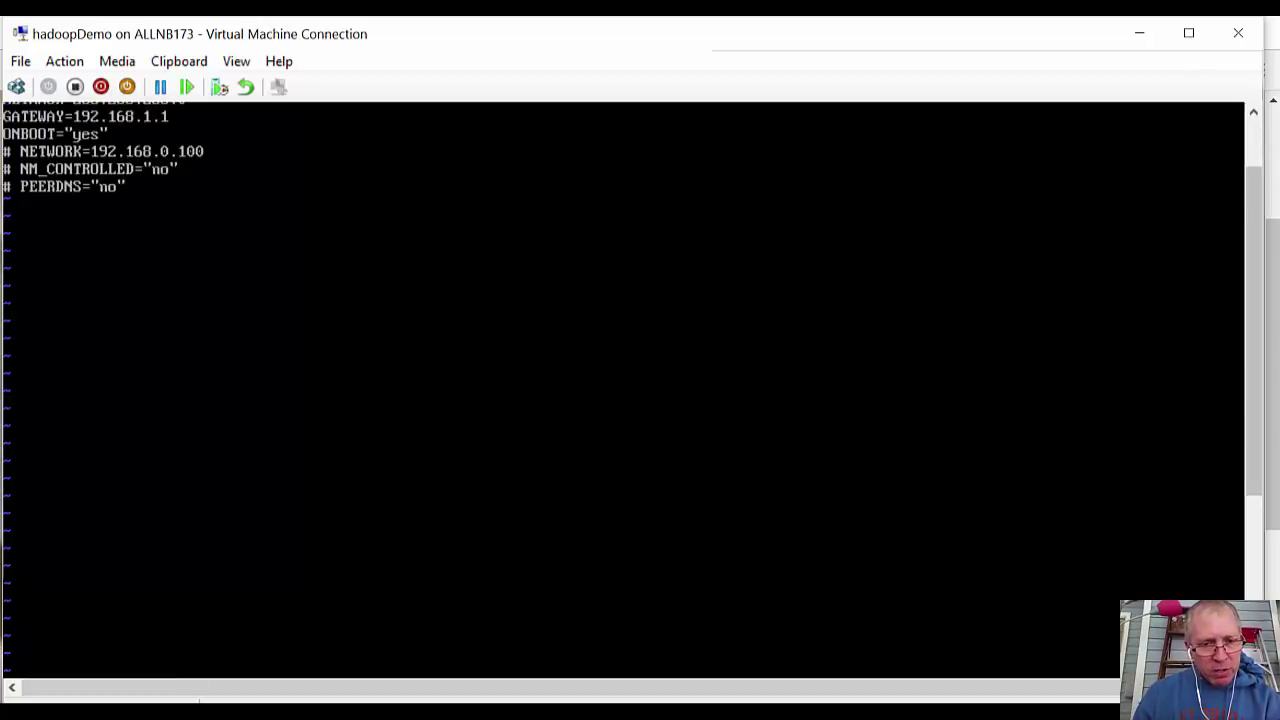
pyautogui.scroll(2, 620, 390)
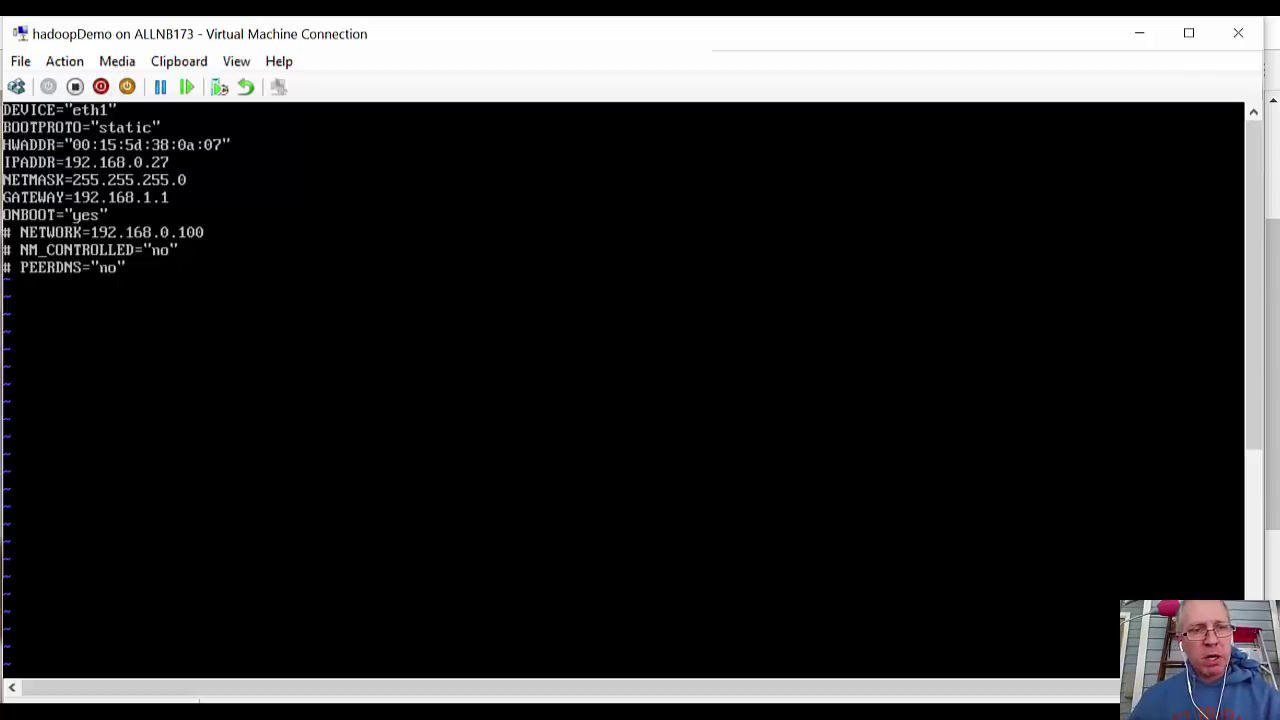
pyautogui.scroll(-5, 713, 355)
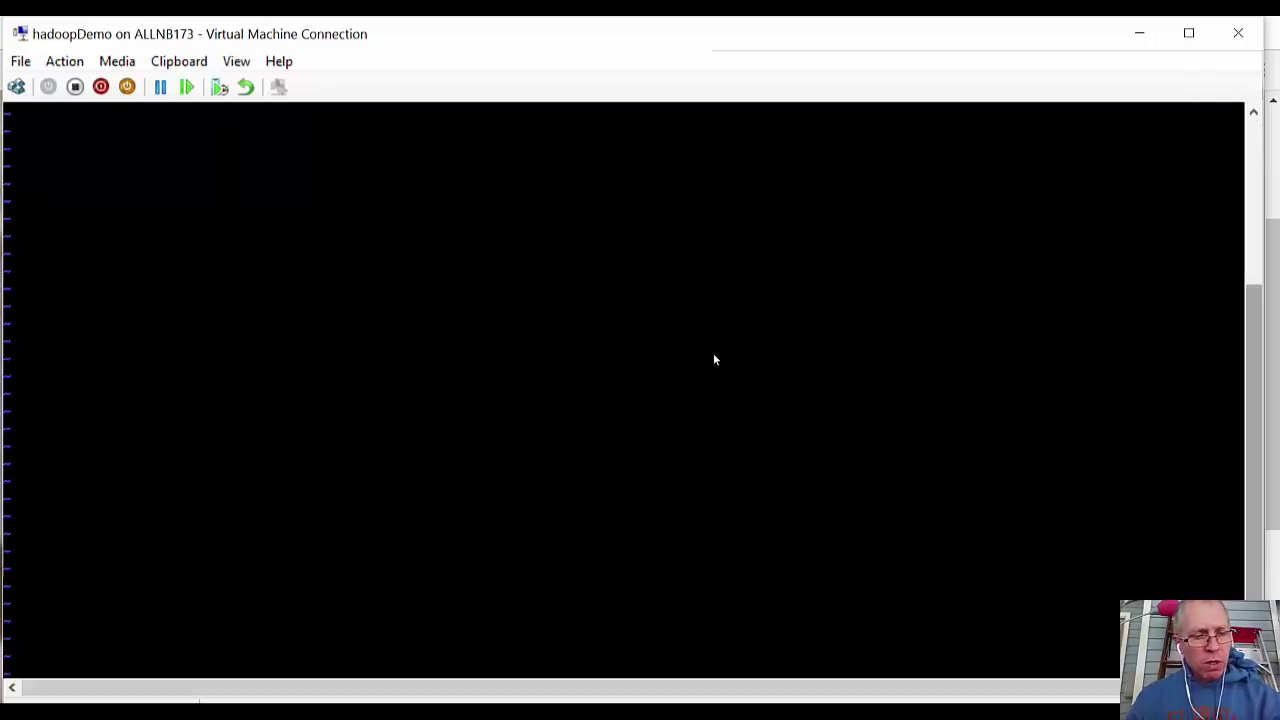
pyautogui.write(':q')
pyautogui.press('Return')
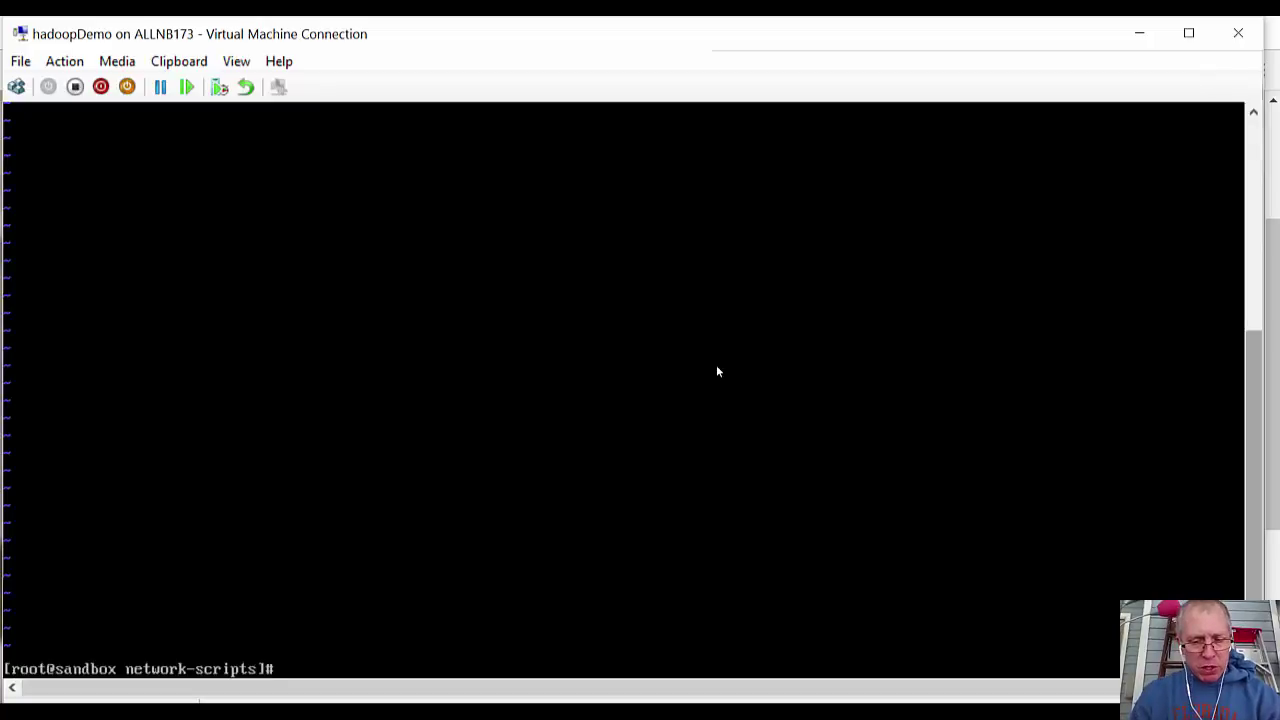
# Step: Go up two directory levels from network-scripts to /etc and list its contents
pyautogui.press('Up')
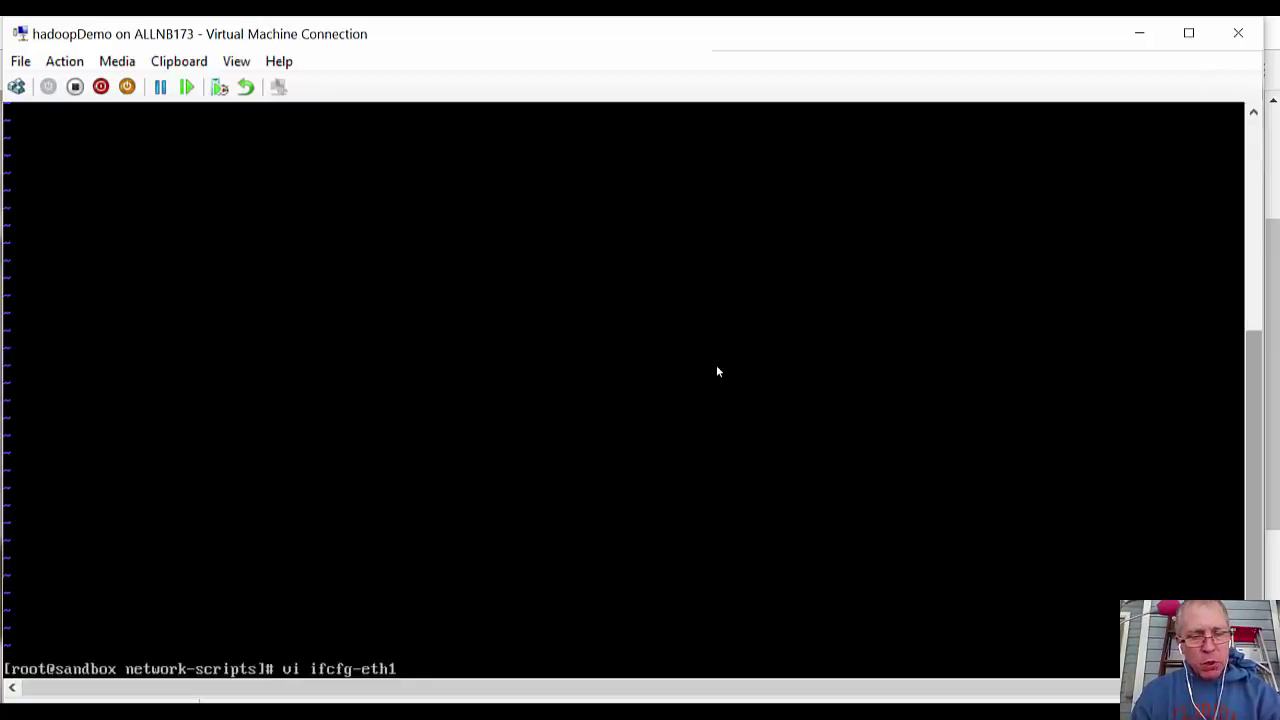
pyautogui.press('Down')
pyautogui.write('cd')
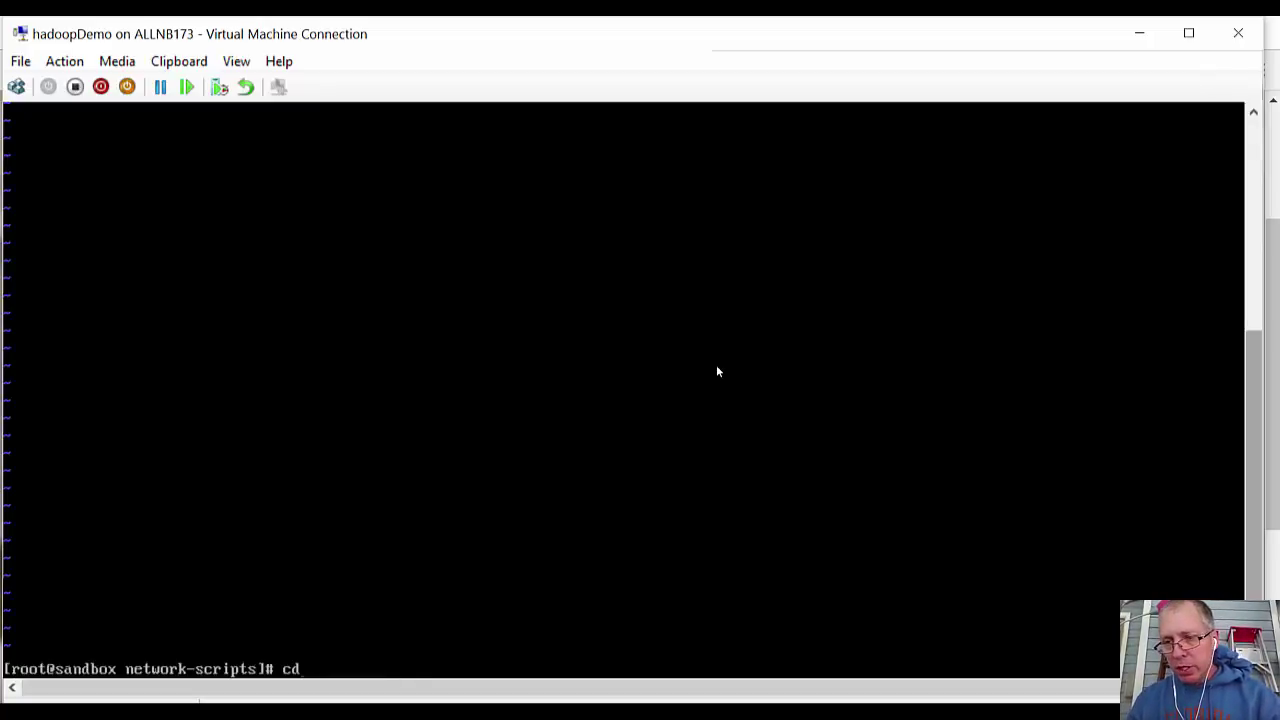
pyautogui.write(' ..')
pyautogui.press('Return')
pyautogui.write('cd ..')
pyautogui.press('Return')
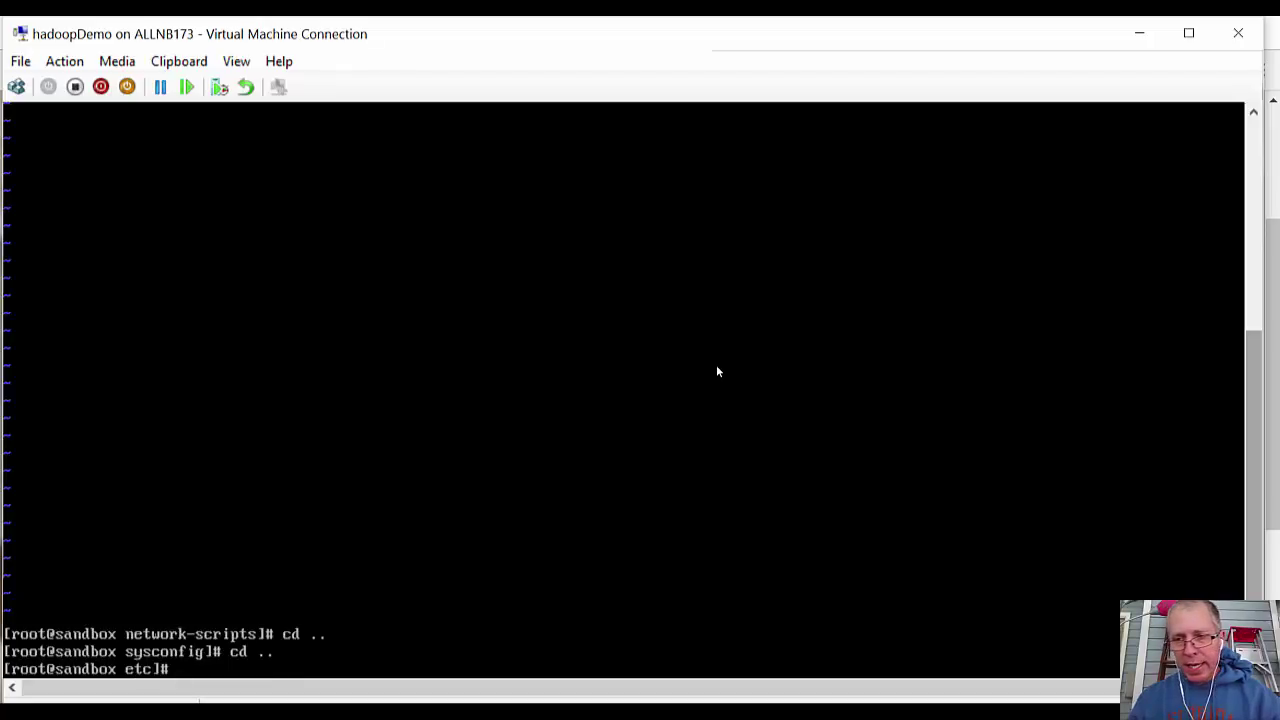
pyautogui.write('ls')
pyautogui.press('Return')
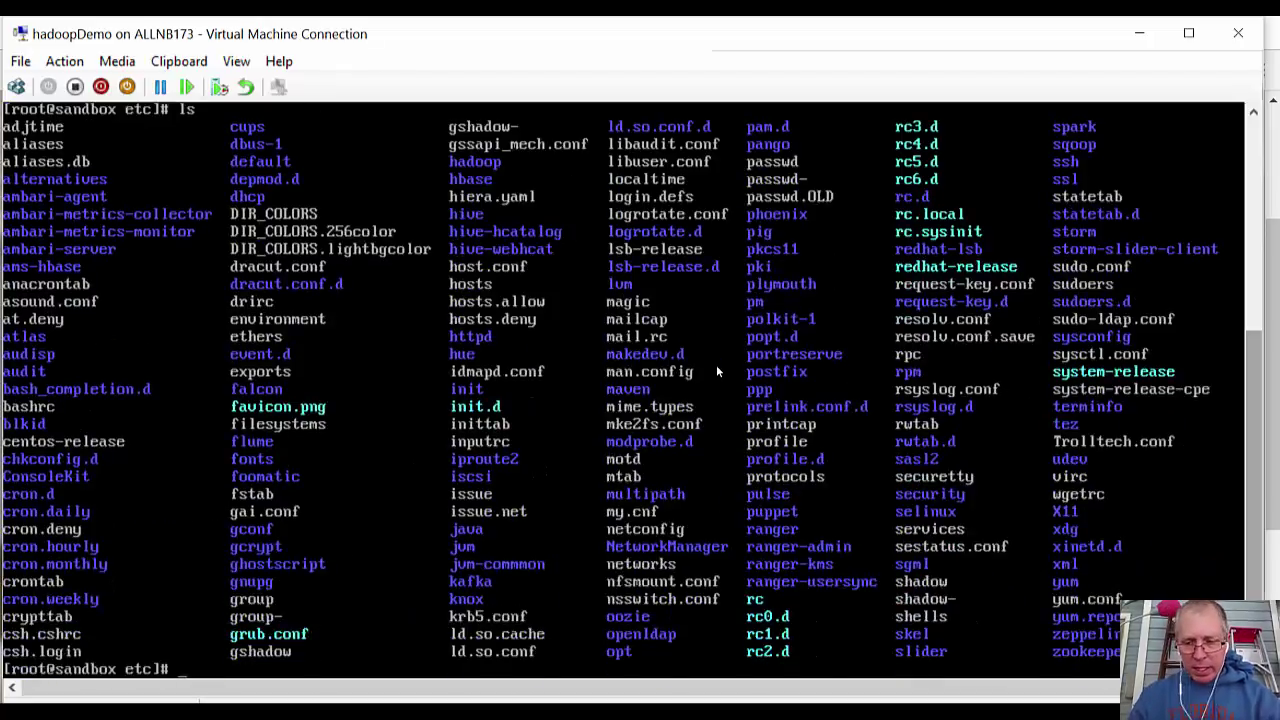
# Step: Change into the udev directory and its rules.d subdirectory, listing the contents of each
pyautogui.write('cd udev')
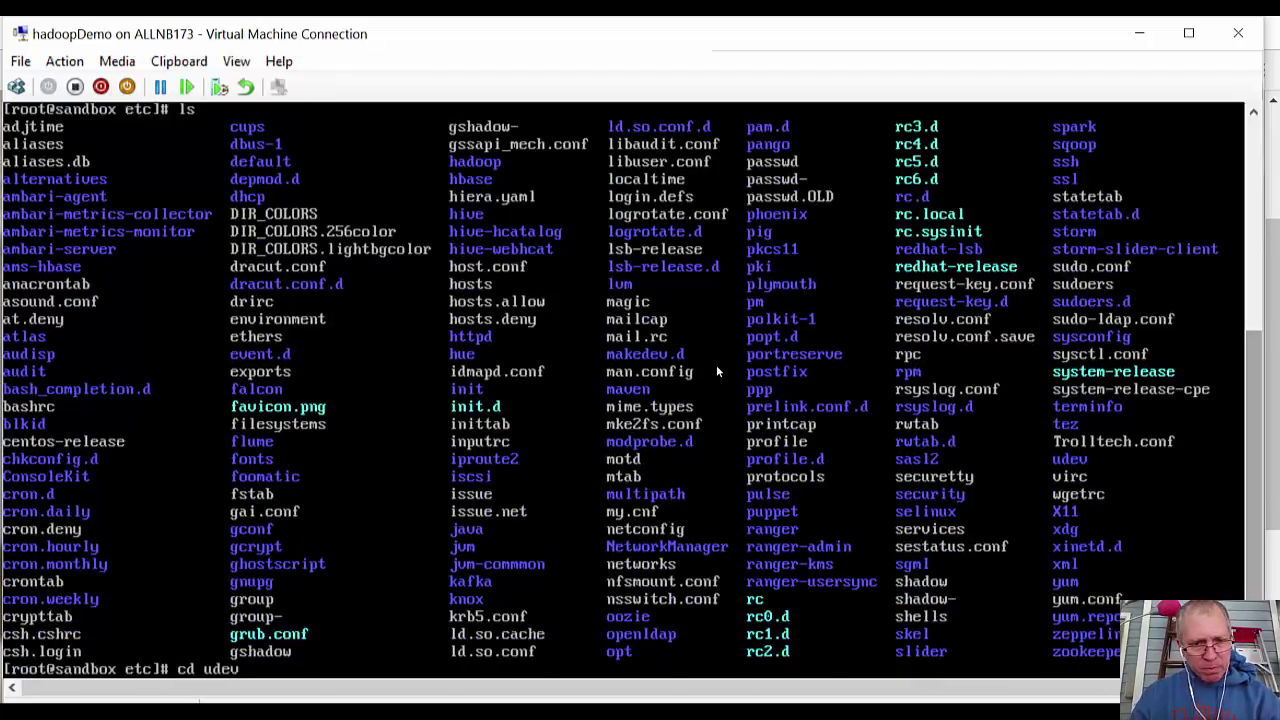
pyautogui.press('Return')
pyautogui.write('ls')
pyautogui.press('Return')
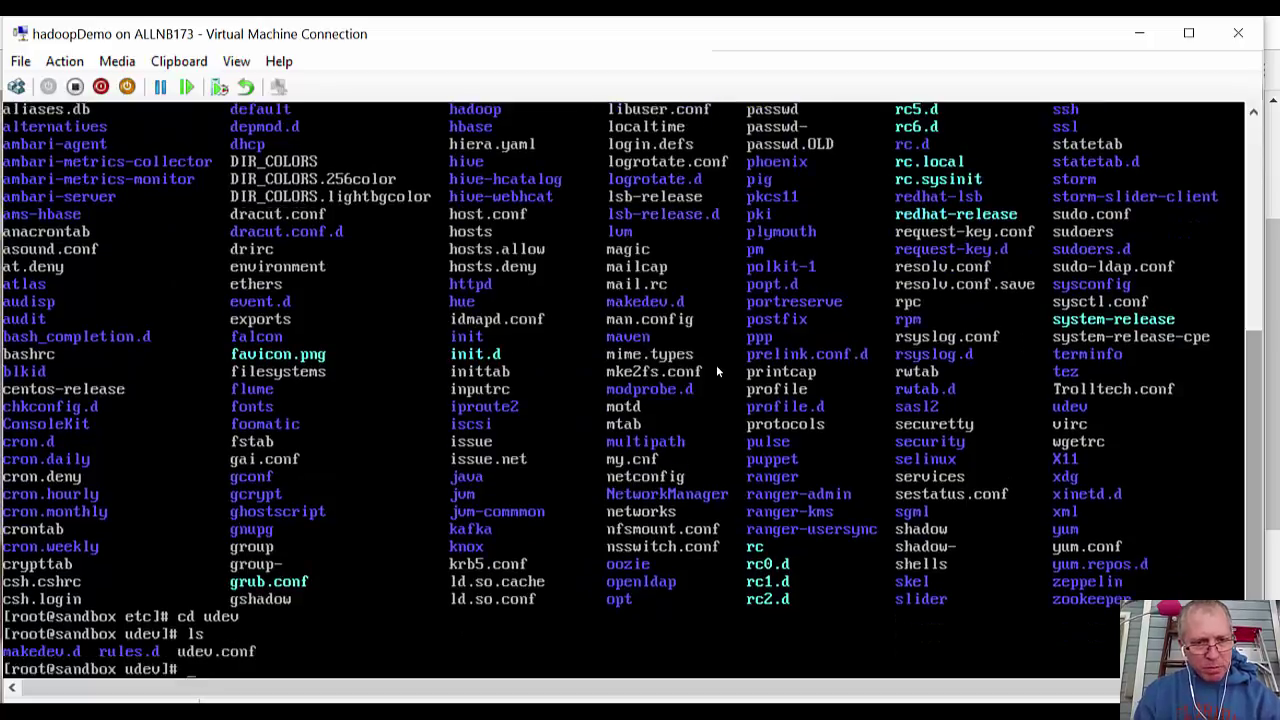
pyautogui.write('cd rules.d')
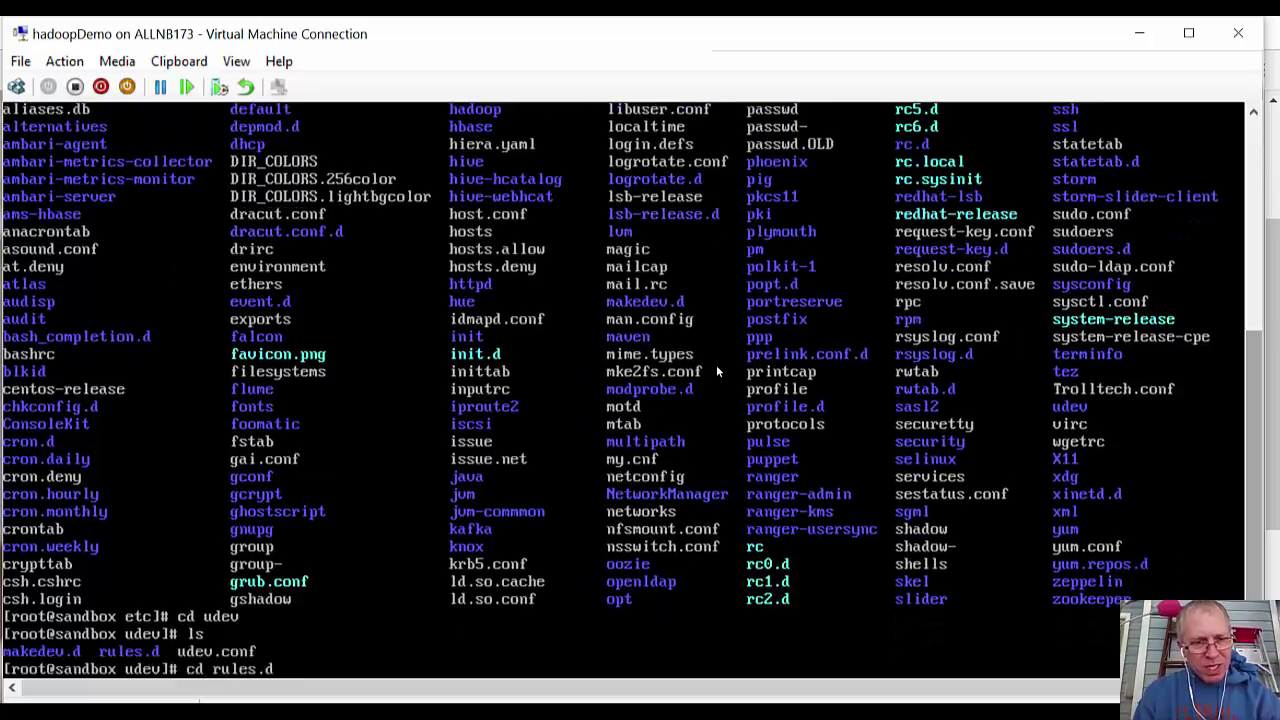
pyautogui.press('Return')
pyautogui.write('ls')
pyautogui.press('Return')
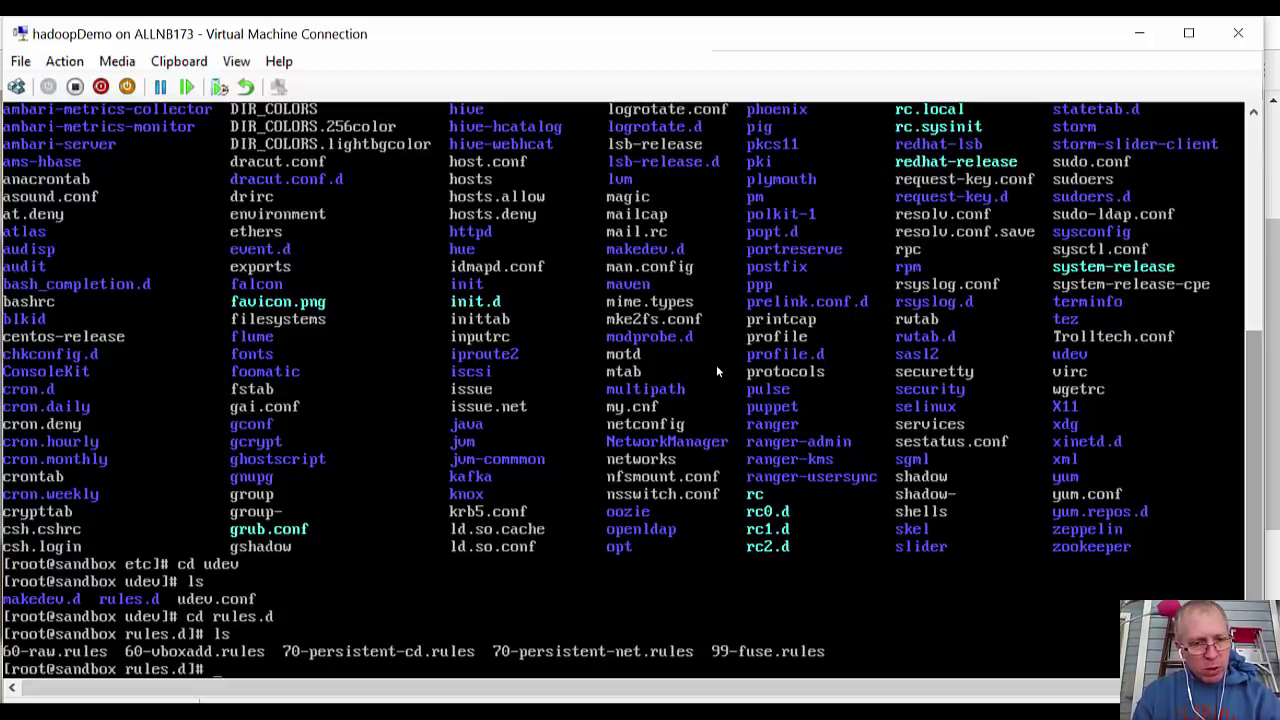
# Step: Open 70-persistent-net.rules in vi, check the net device rule's MAC address and interface name, and quit without saving
pyautogui.write('vi')
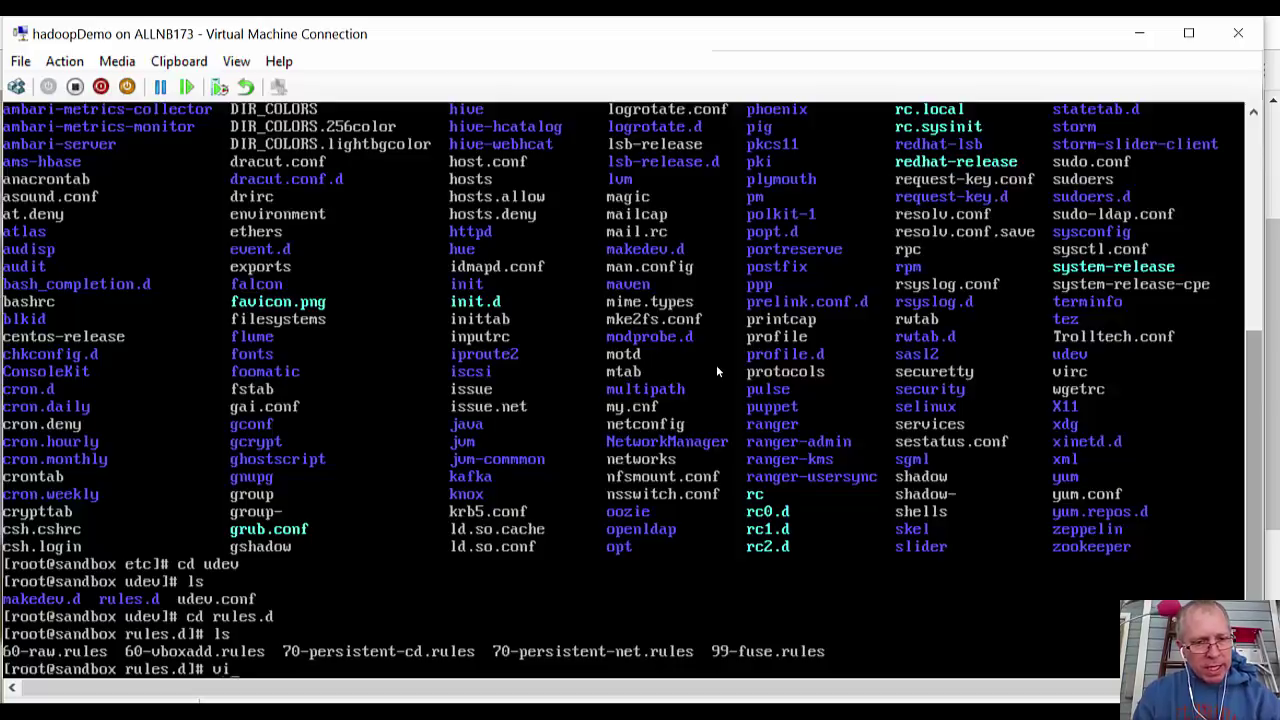
pyautogui.write(' 70')
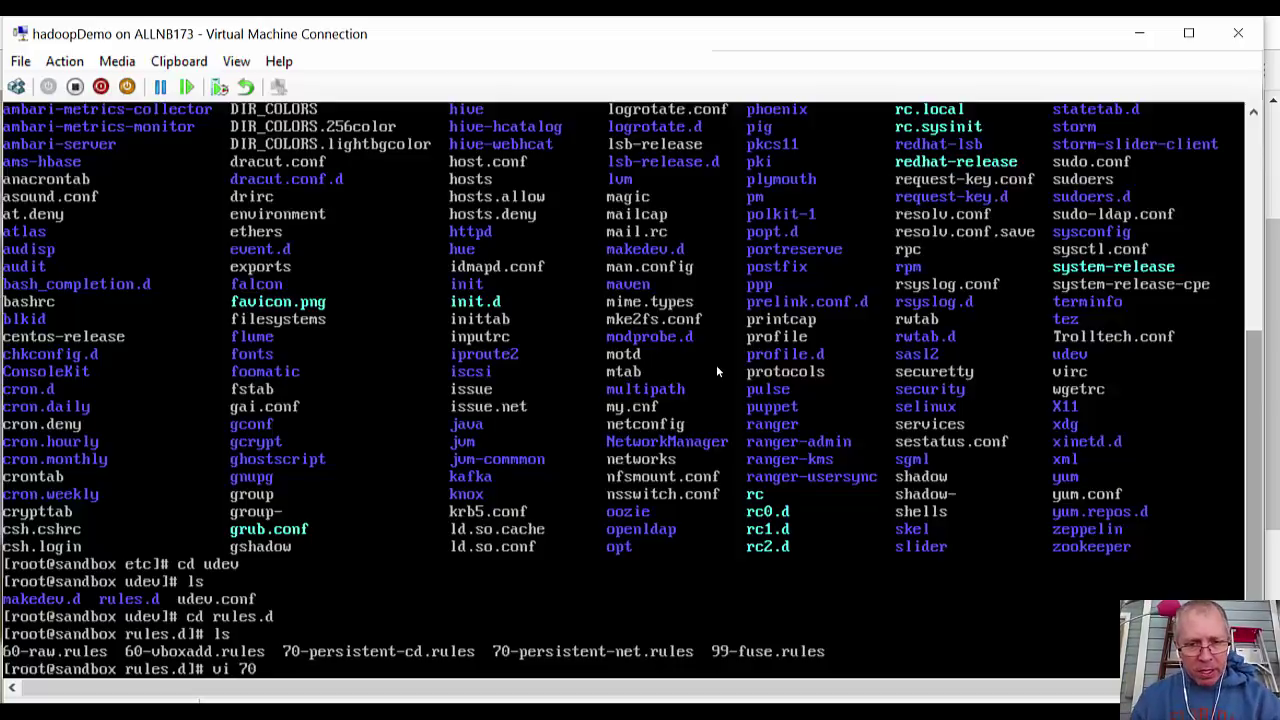
pyautogui.press('Tab')
pyautogui.write('n')
pyautogui.press('Tab')
pyautogui.press('Return')
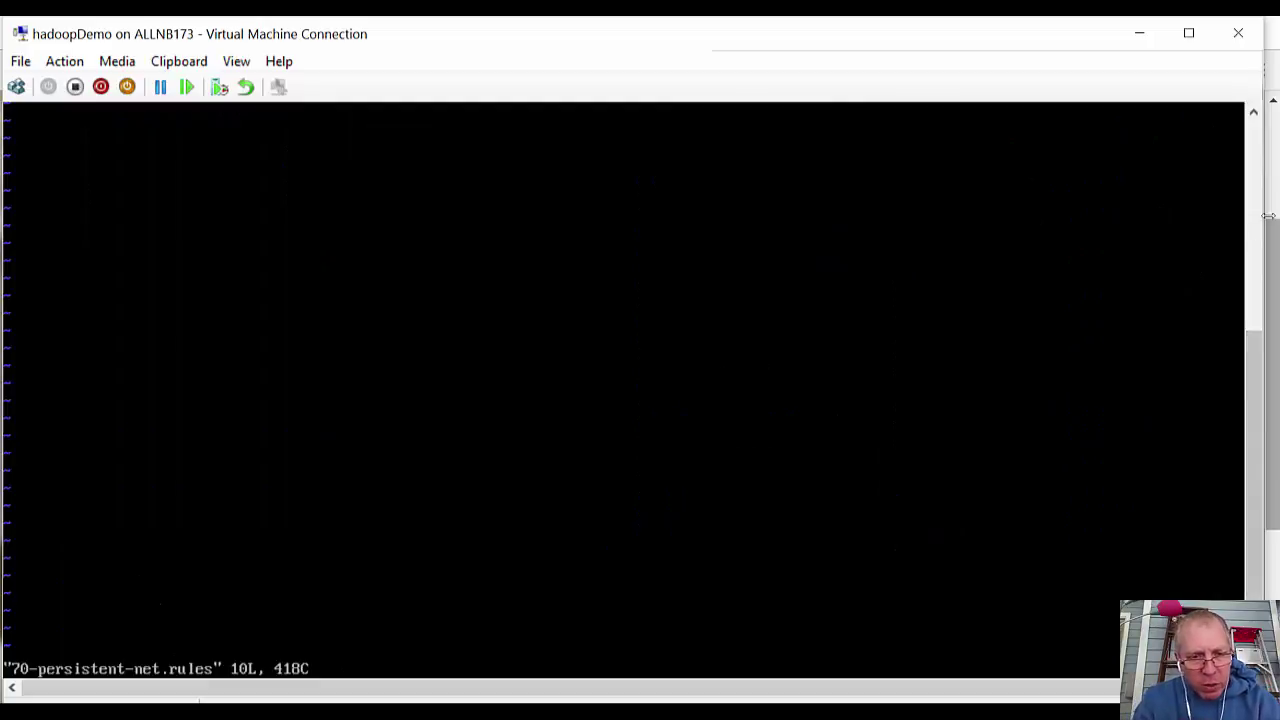
pyautogui.scroll(3, 715, 120)
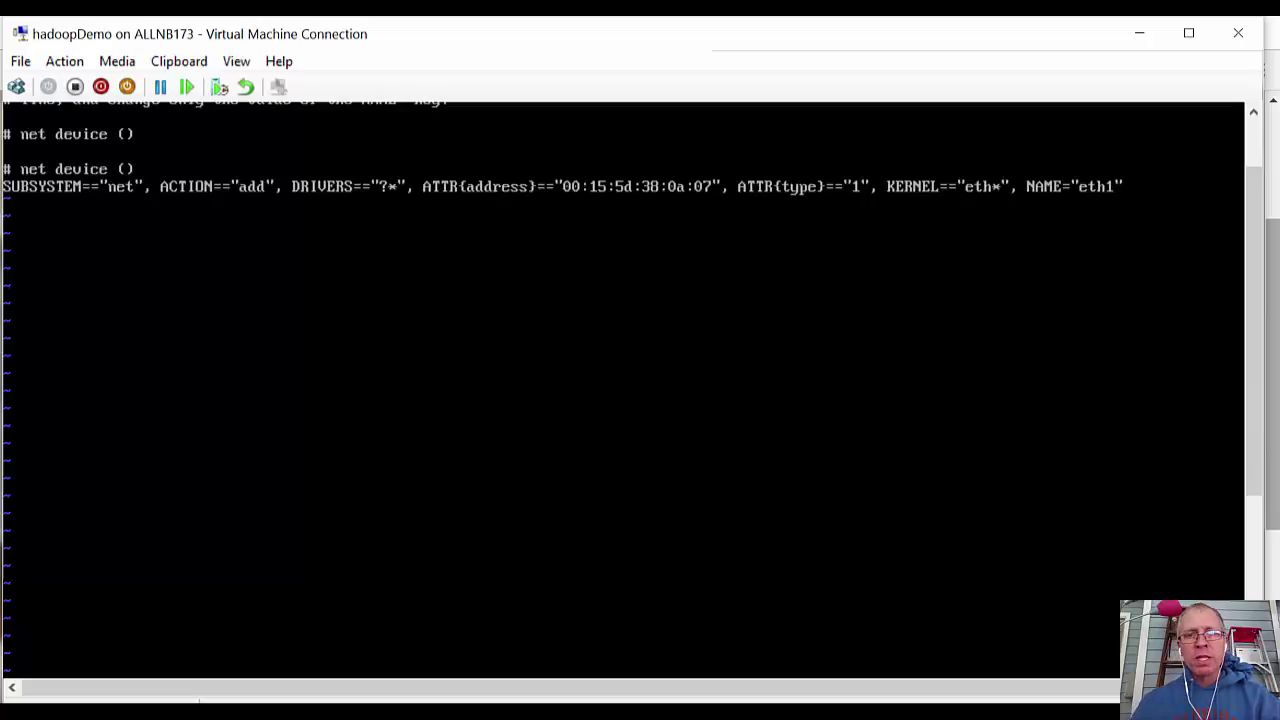
pyautogui.click(1259, 577)
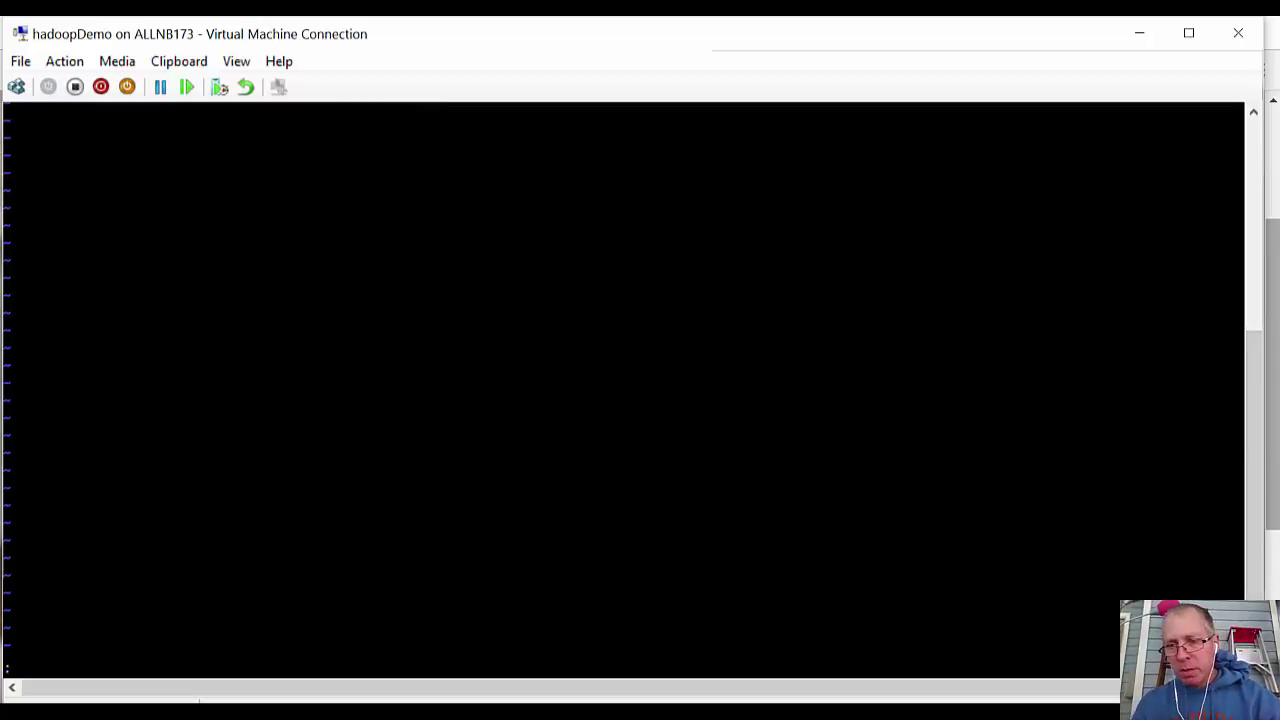
pyautogui.write('q')
pyautogui.press('Return')
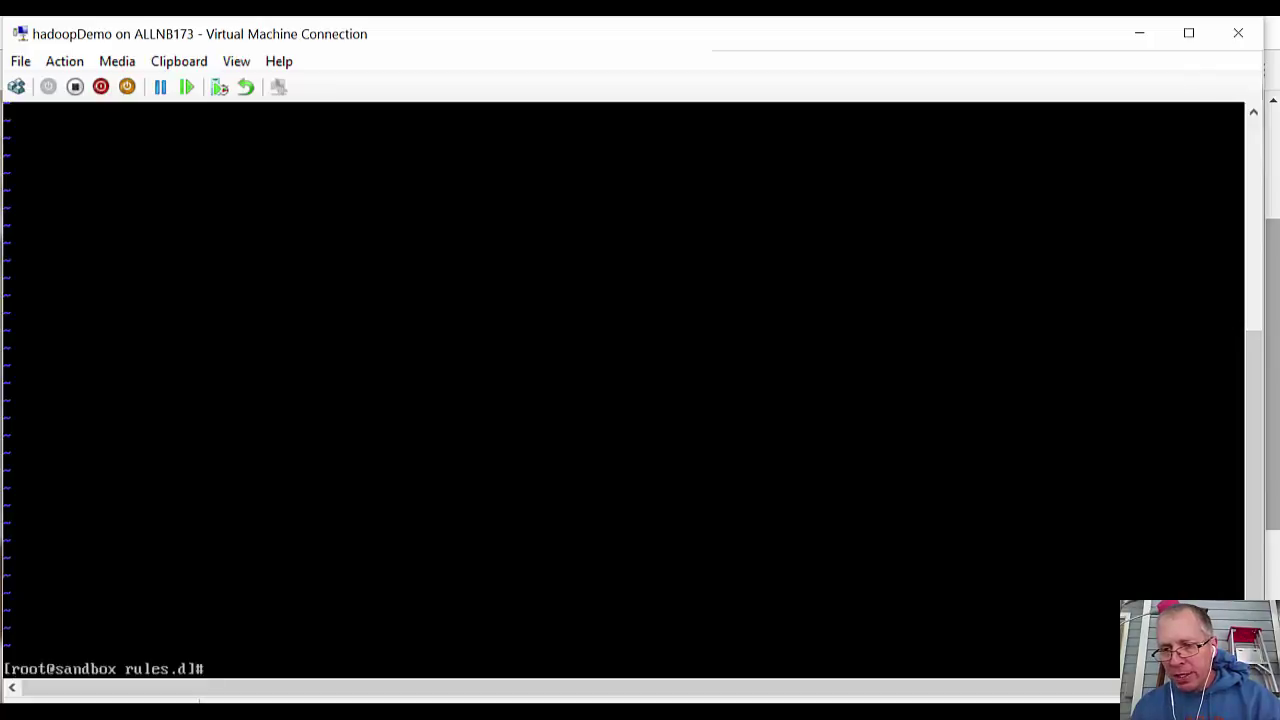
# Step: List the root directory of the Hadoop file system with hadoop fs -ls /
pyautogui.write('had')
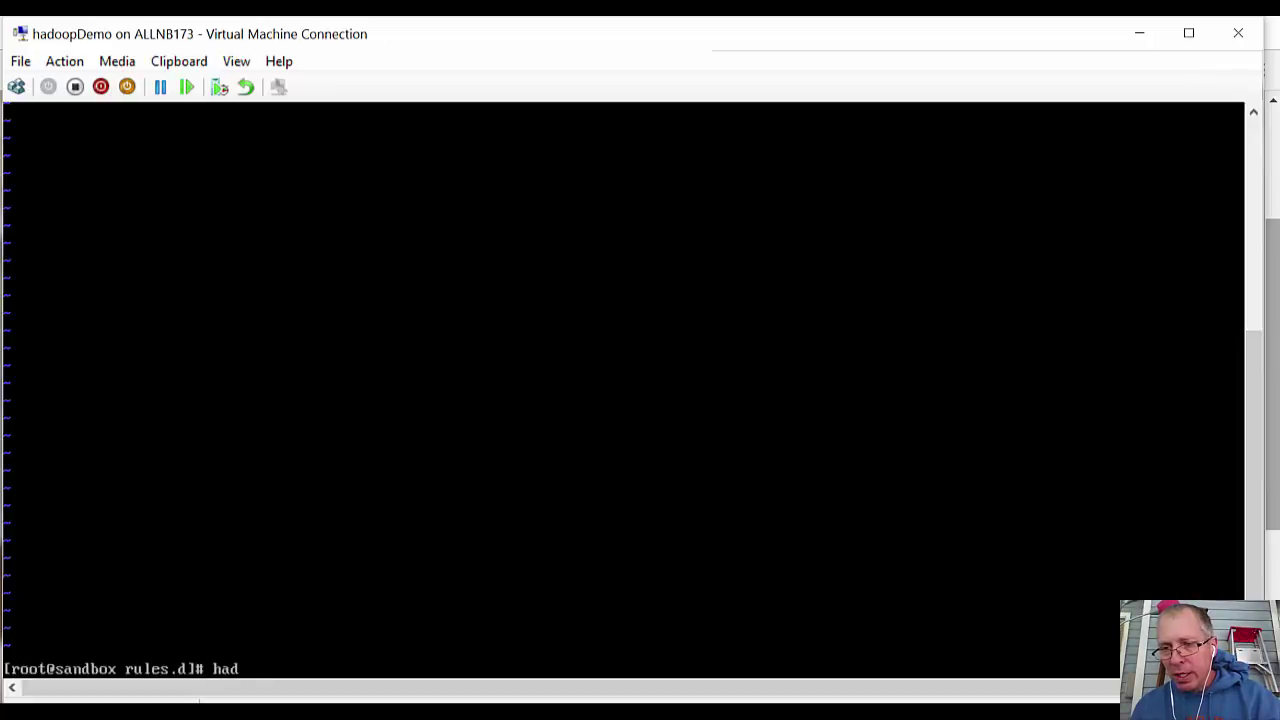
pyautogui.write('oop fs')
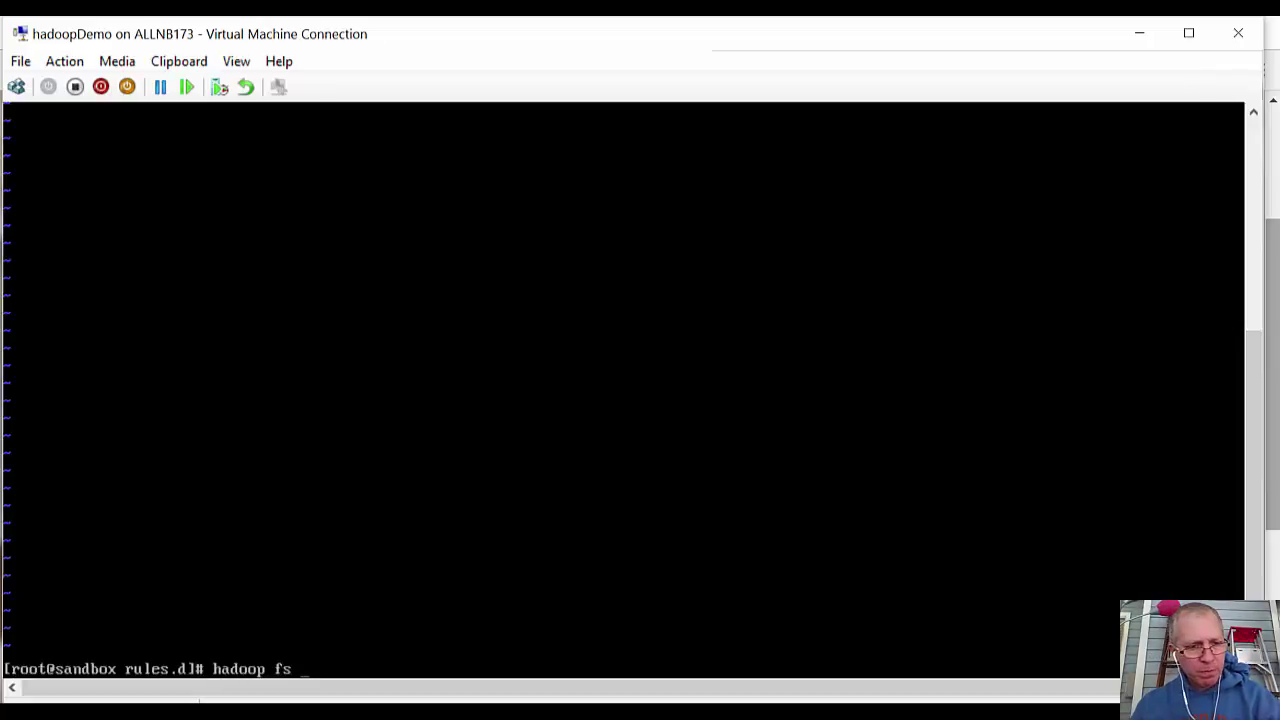
pyautogui.write(' -ls /')
pyautogui.press('Return')
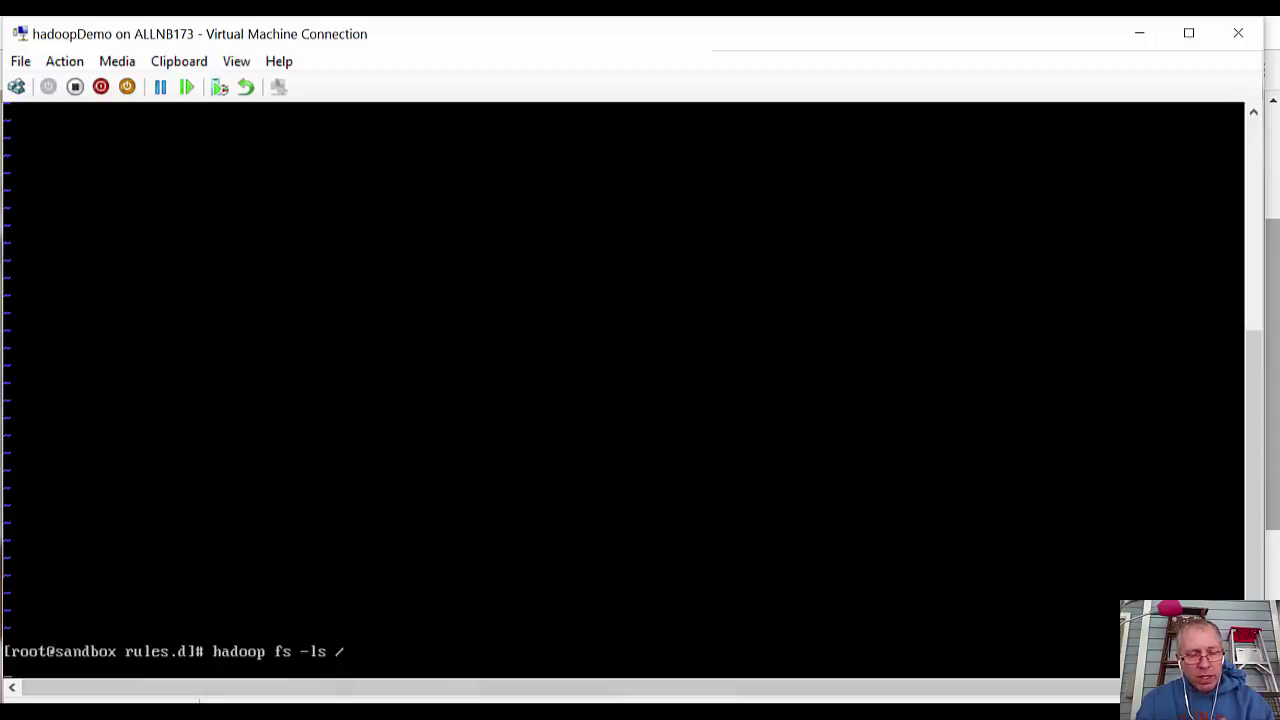
pyautogui.moveTo(754, 712)
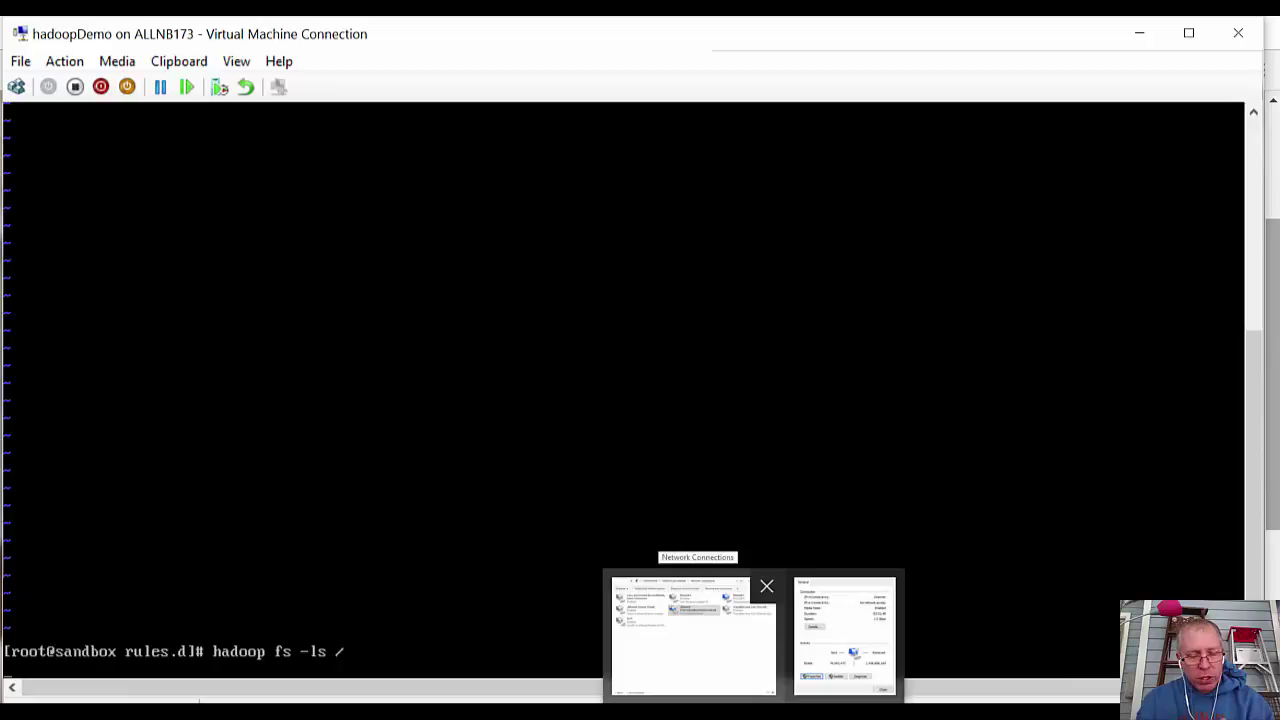
# Step: Switch to Chrome and review the Hortonworks Sandbox start page on port 8888 for the Ambari URL and login details
pyautogui.click(455, 635)
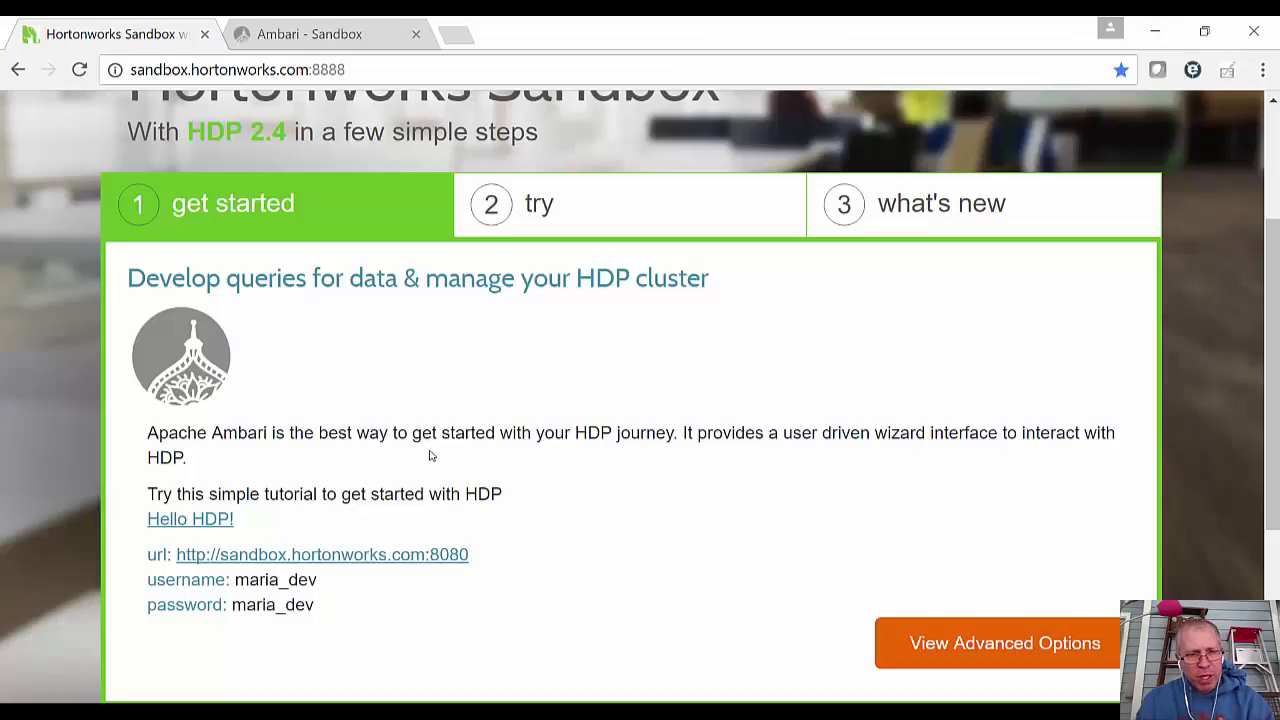
pyautogui.scroll(-2, 460, 466)
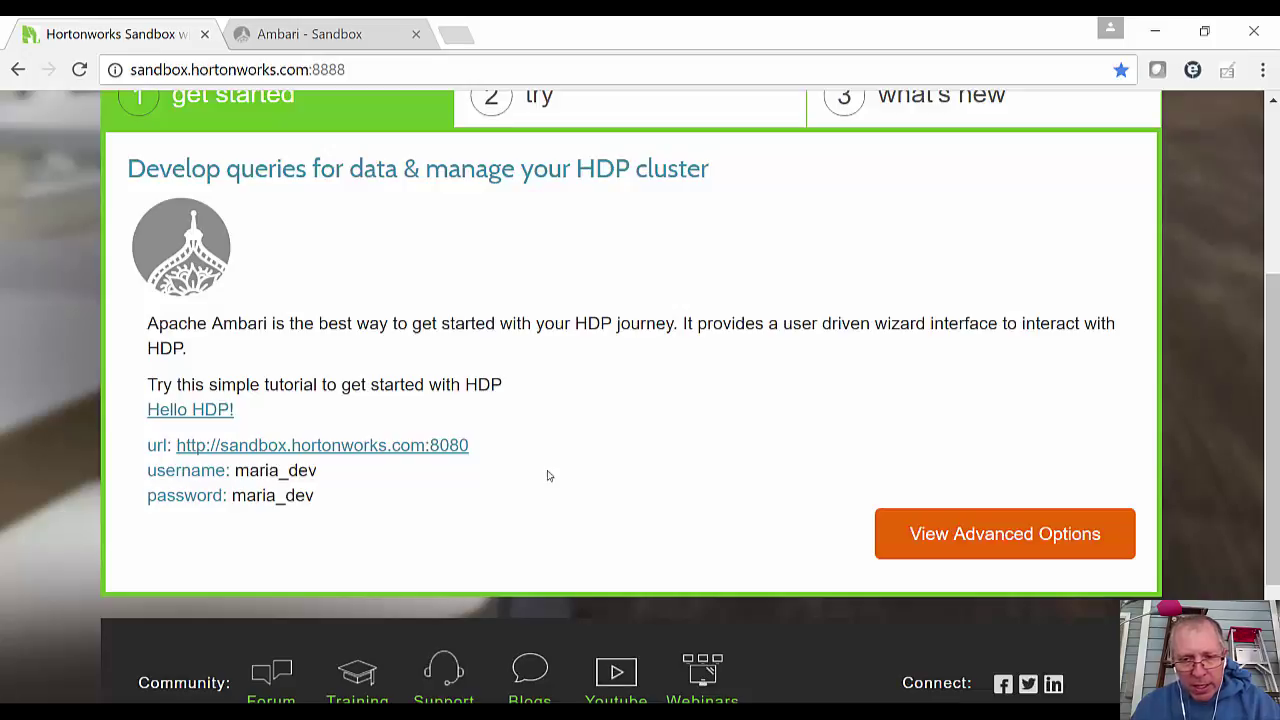
pyautogui.scroll(3, 546, 474)
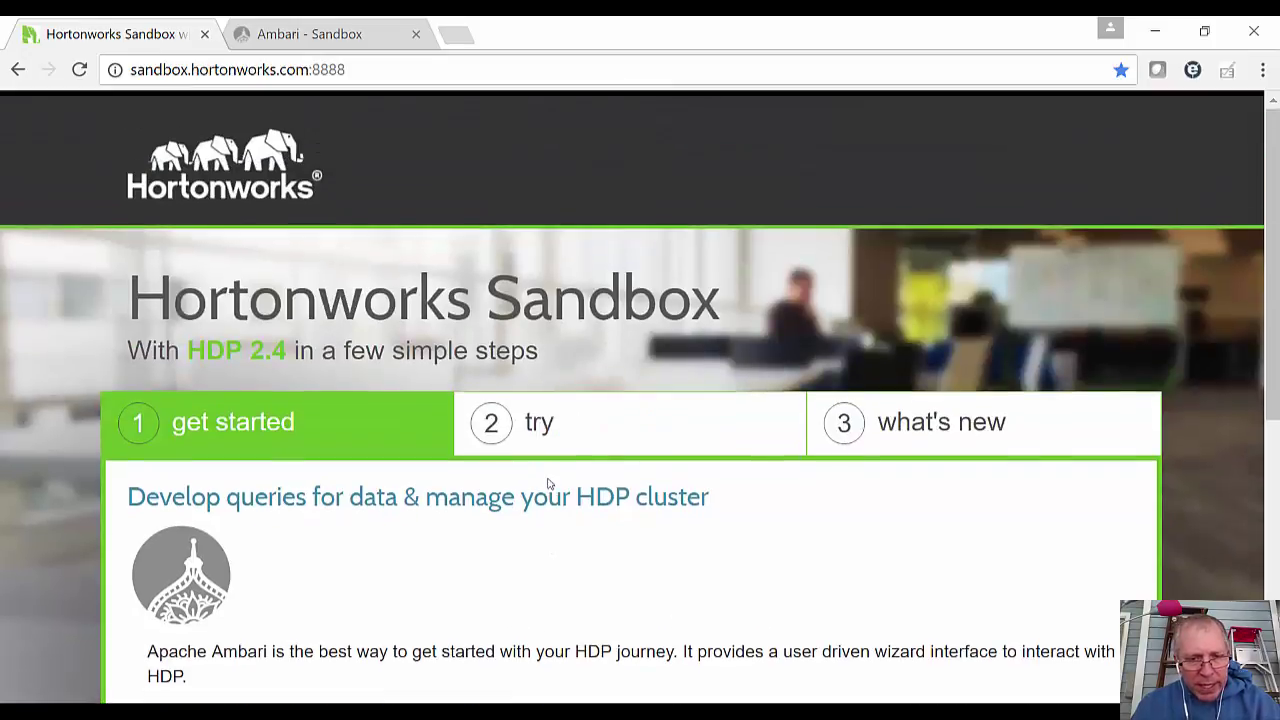
pyautogui.scroll(-1, 549, 514)
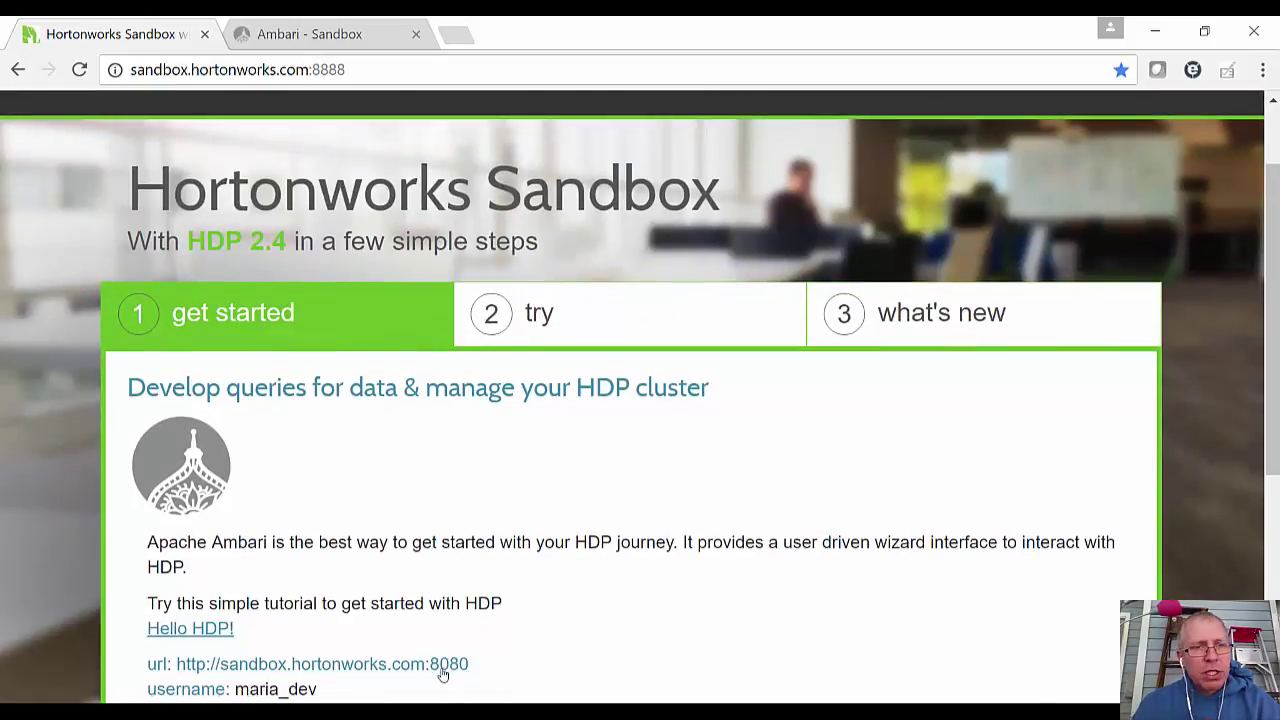
pyautogui.scroll(-2, 592, 636)
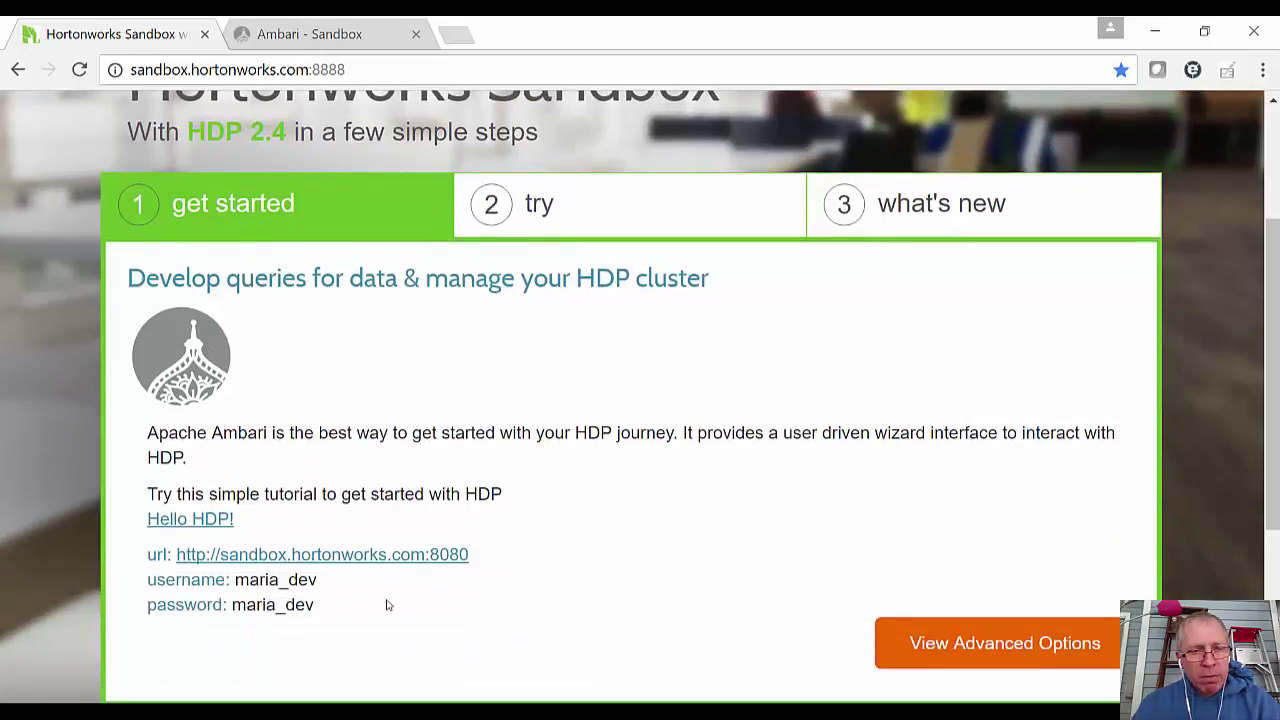
# Step: Switch to the Ambari Sandbox dashboard and open the Hive View from the available views
pyautogui.click(330, 36)
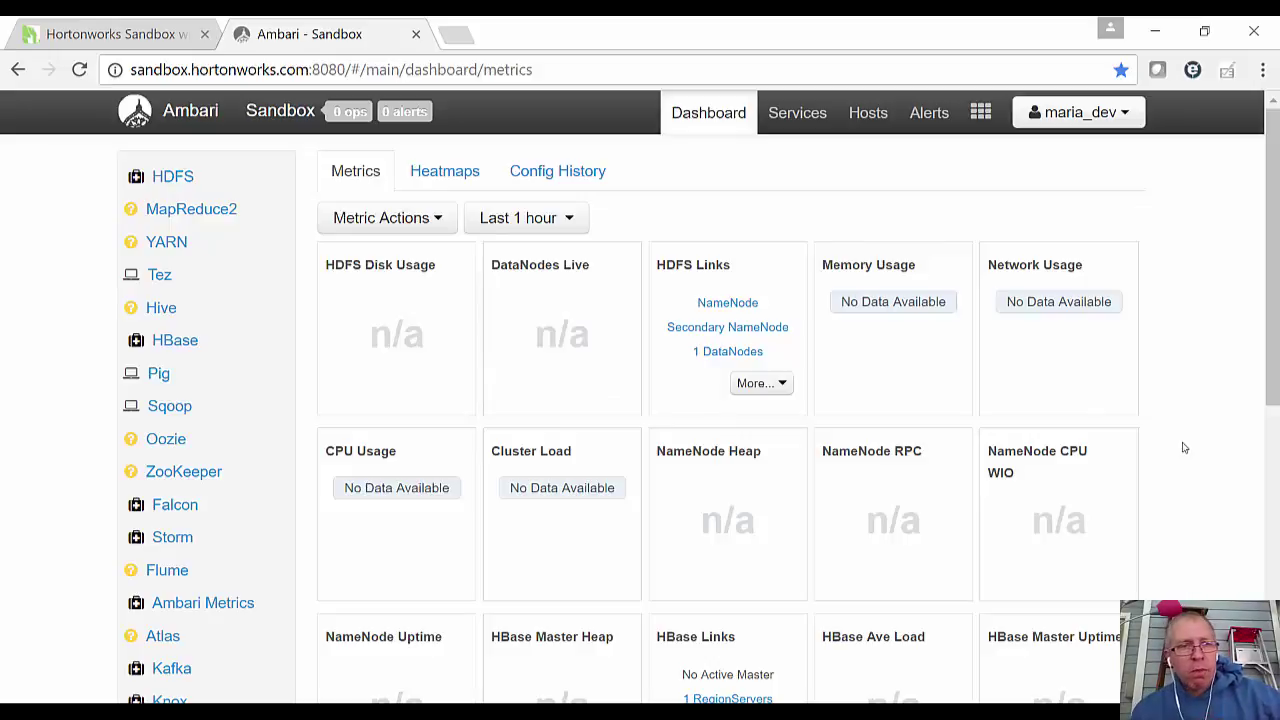
pyautogui.click(981, 118)
pyautogui.click(994, 213)
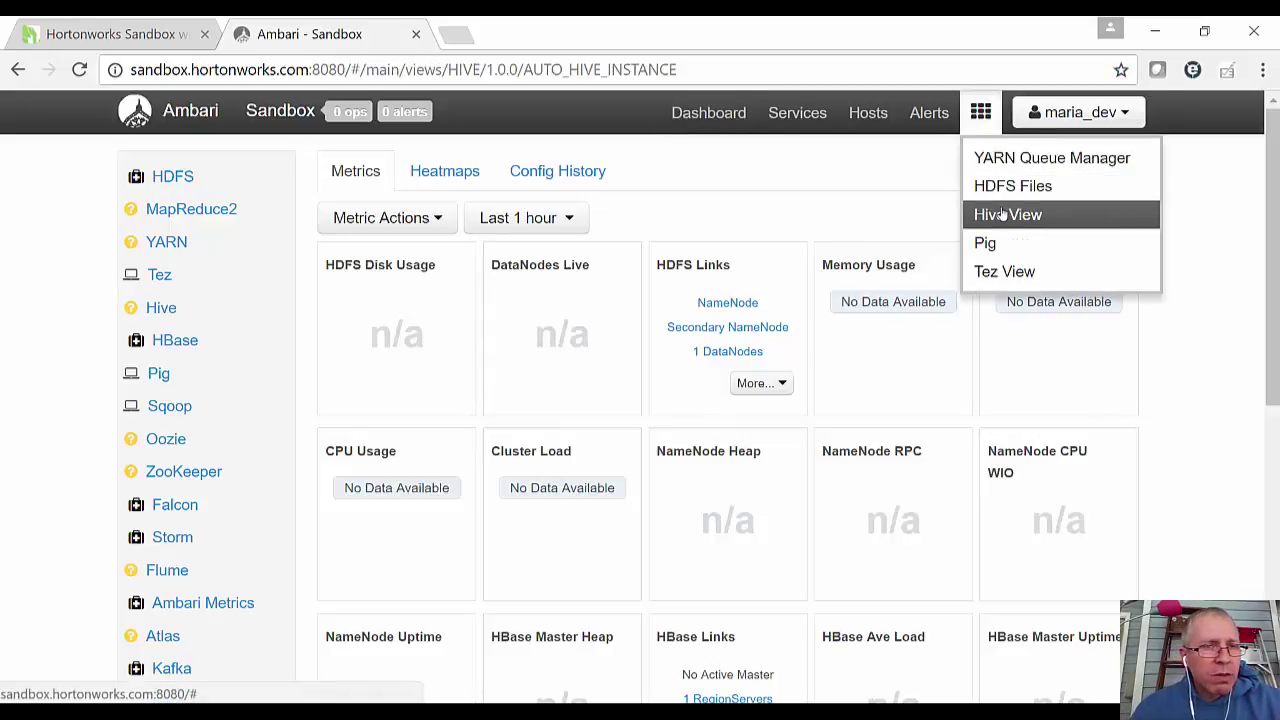